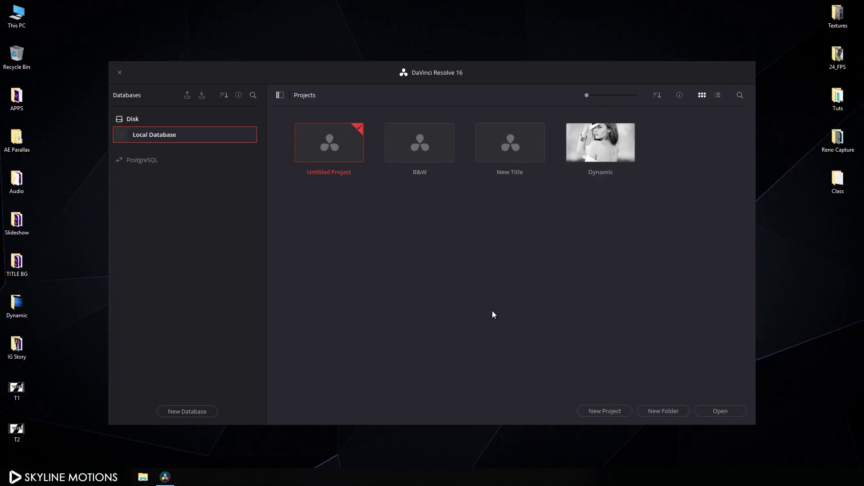
# Create a new project named "Title".
pyautogui.click(593, 411)
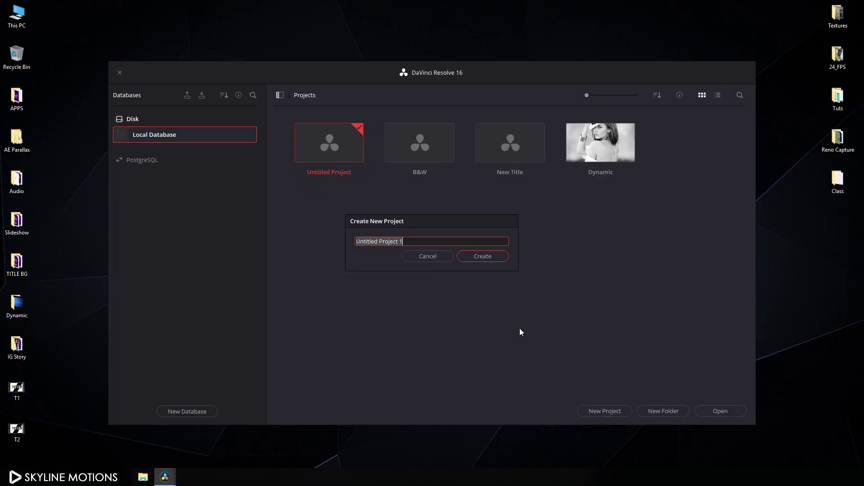
pyautogui.write('Title')
pyautogui.click(480, 262)
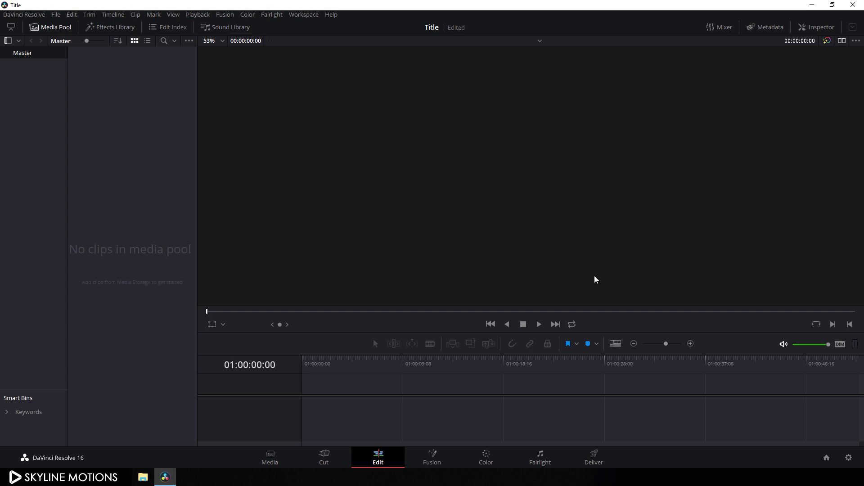
# Set the project's timeline frame rate to 30 frames per second and save the project settings.
pyautogui.click(848, 458)
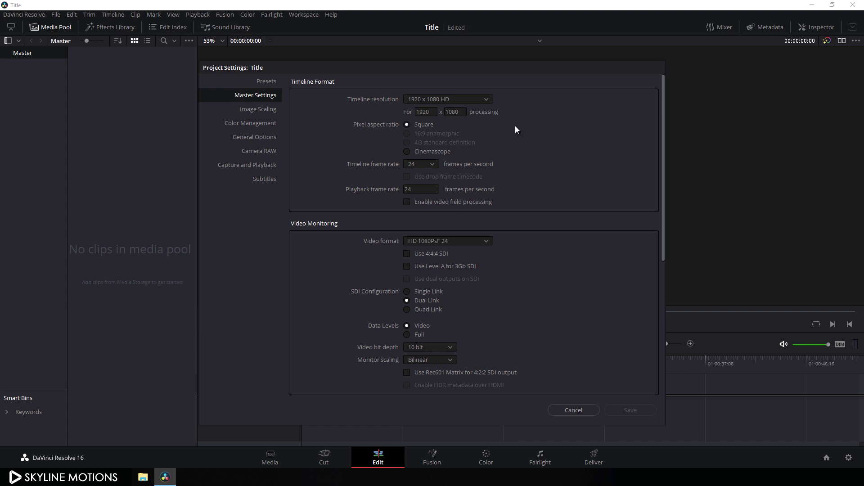
pyautogui.click(431, 166)
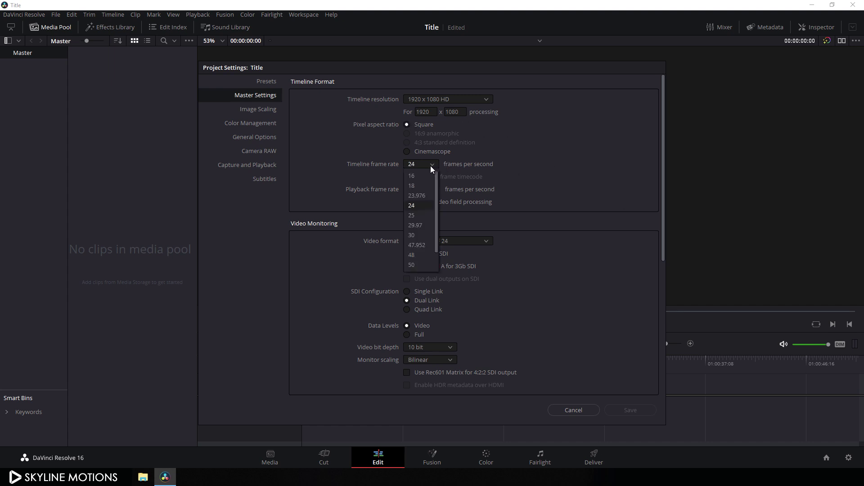
pyautogui.click(421, 235)
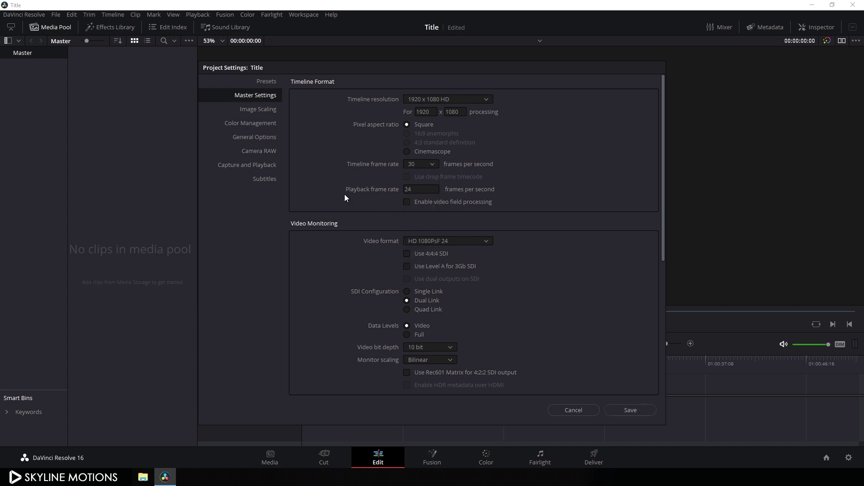
pyautogui.click(423, 189)
pyautogui.click(630, 410)
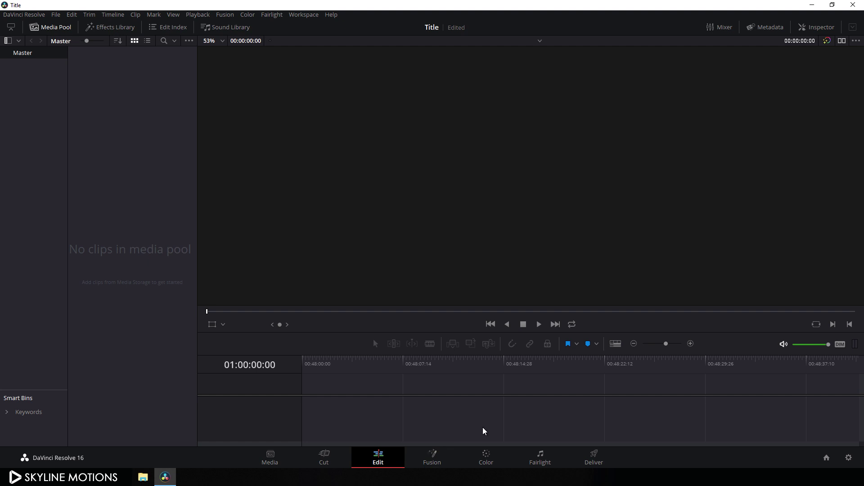
# Create a new Fusion composition clip in the media pool named "Fusion Comp".
pyautogui.rightClick(145, 141)
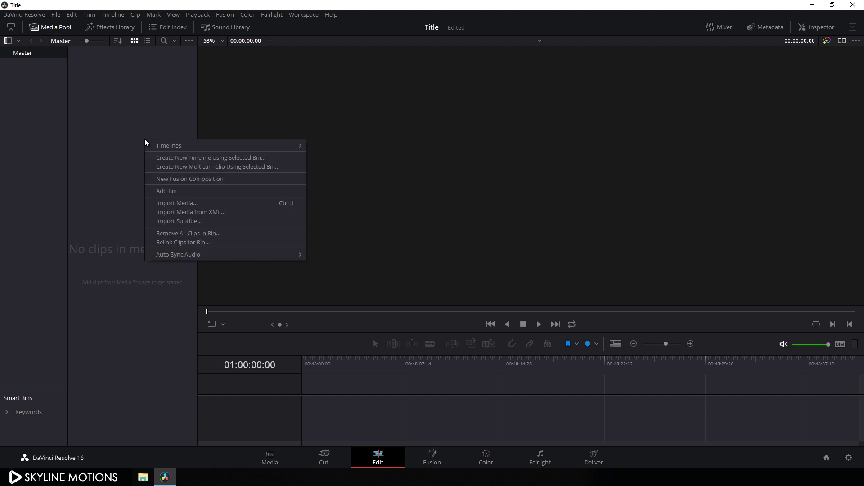
pyautogui.click(169, 180)
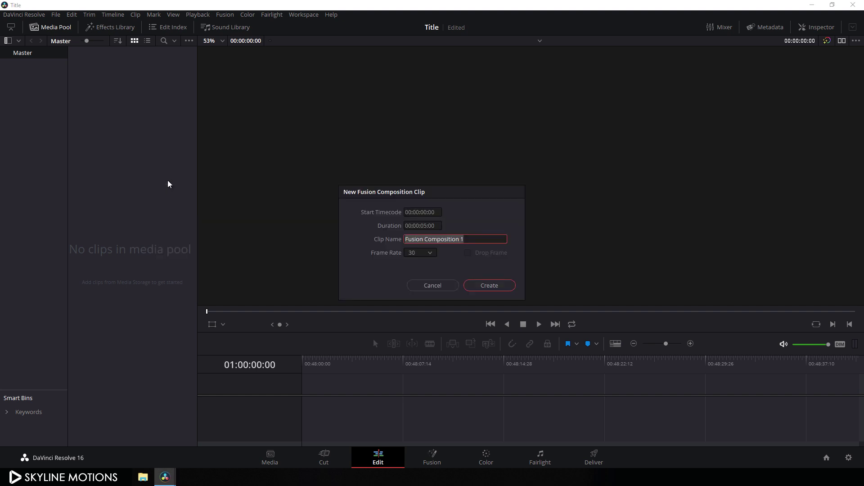
pyautogui.moveTo(464, 239); pyautogui.dragTo(442, 241)
pyautogui.press('BackSpace')
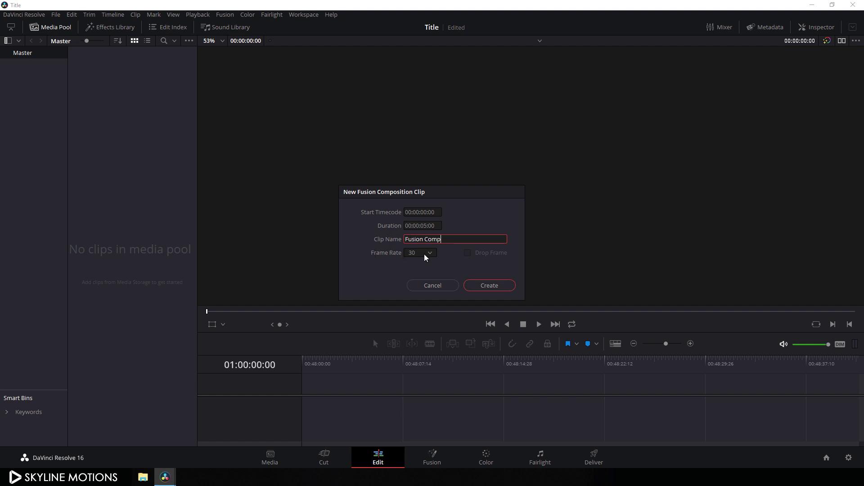
pyautogui.click(485, 287)
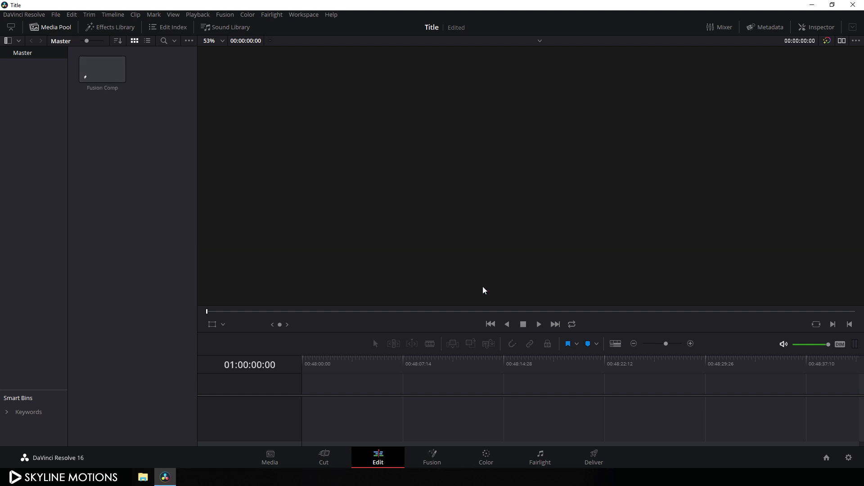
# Place the Fusion Comp clip at the start of the timeline and open it on the Fusion page, moving MediaOut1 aside.
pyautogui.moveTo(99, 77); pyautogui.dragTo(305, 386)
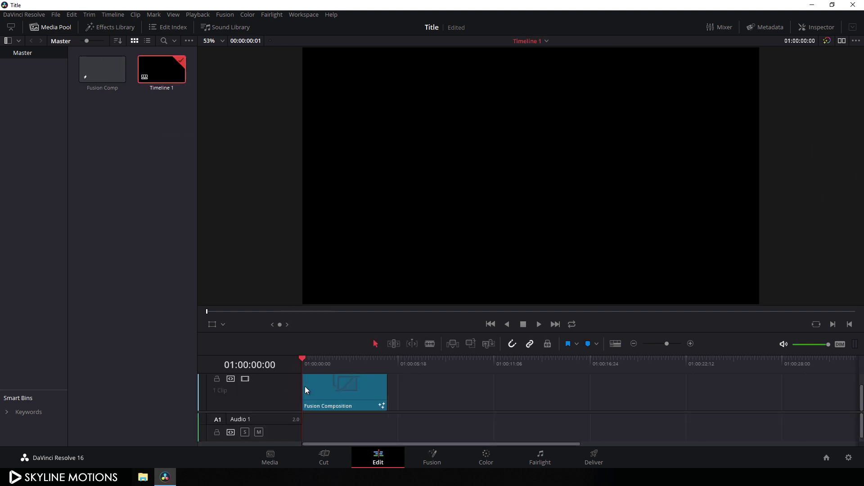
pyautogui.click(433, 457)
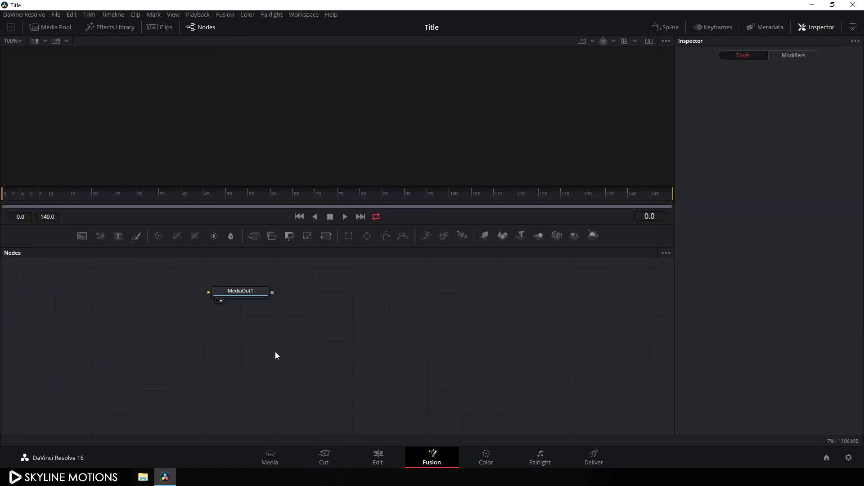
pyautogui.moveTo(238, 292); pyautogui.dragTo(591, 392)
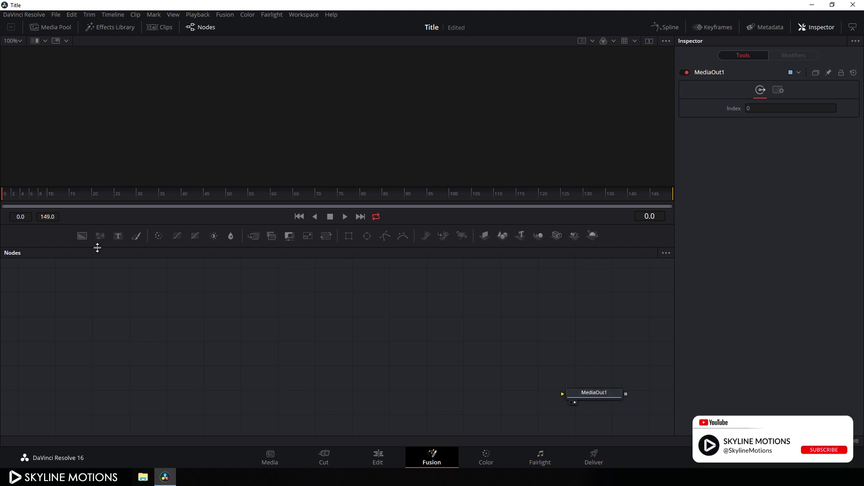
# Add a Background node to the composition, show it in the viewer, and rename it "Background".
pyautogui.click(82, 236)
pyautogui.moveTo(208, 295); pyautogui.dragTo(303, 144)
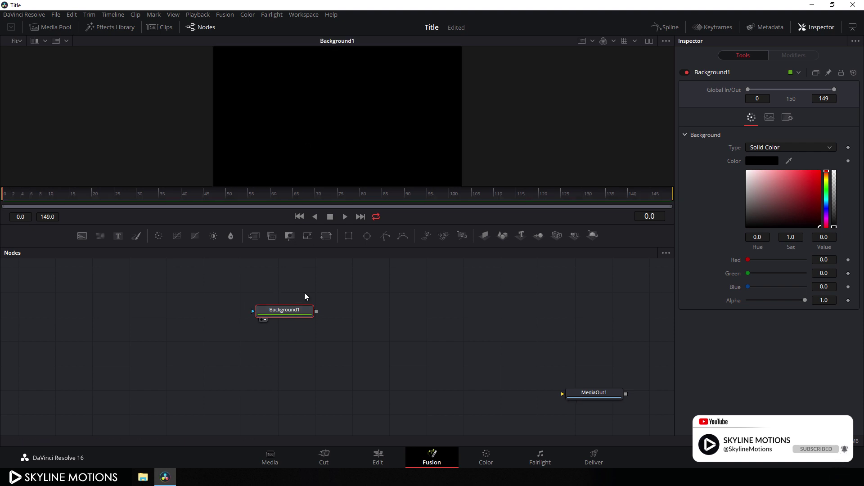
pyautogui.press('F2')
pyautogui.click(415, 248)
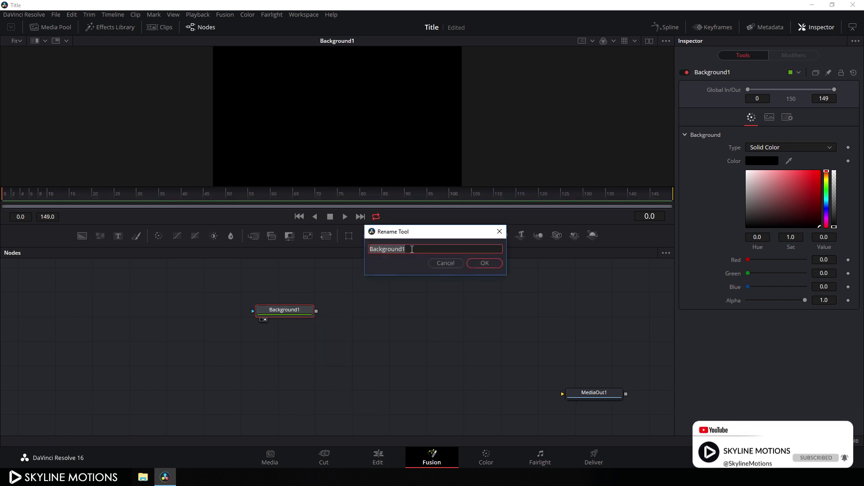
pyautogui.press('BackSpace')
pyautogui.click(481, 263)
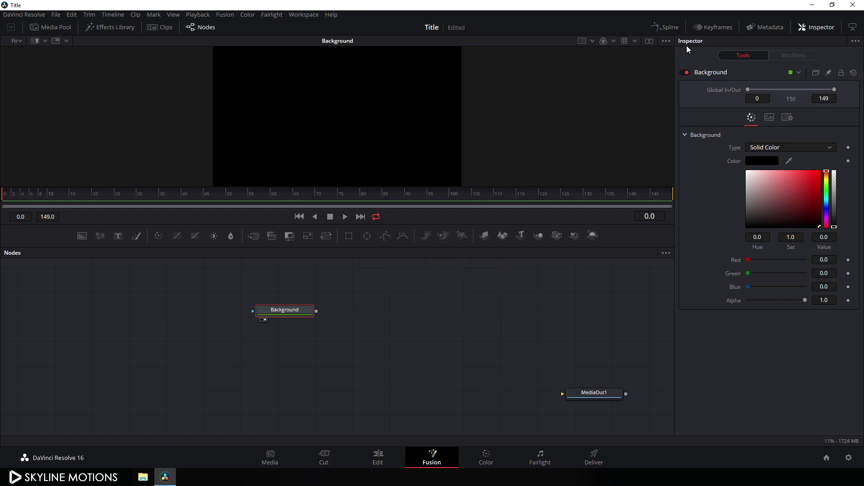
# Change the Background node's solid color to white and move the node lower in the node graph.
pyautogui.moveTo(770, 208); pyautogui.dragTo(715, 156)
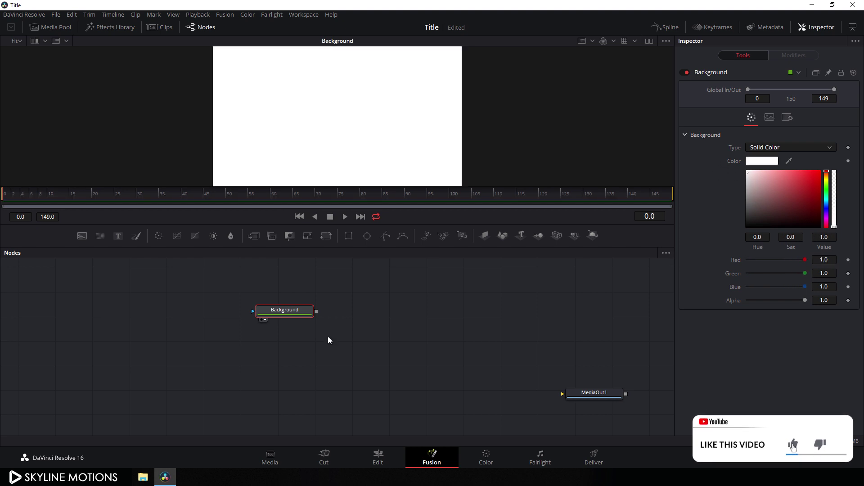
pyautogui.moveTo(290, 311); pyautogui.dragTo(201, 363)
pyautogui.click(225, 321)
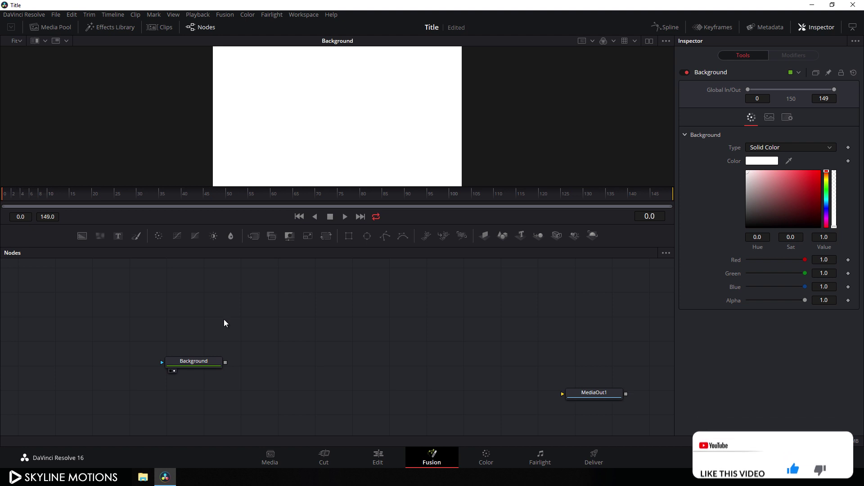
# Add a Text node above the Background node and rename it "Text".
pyautogui.click(122, 241)
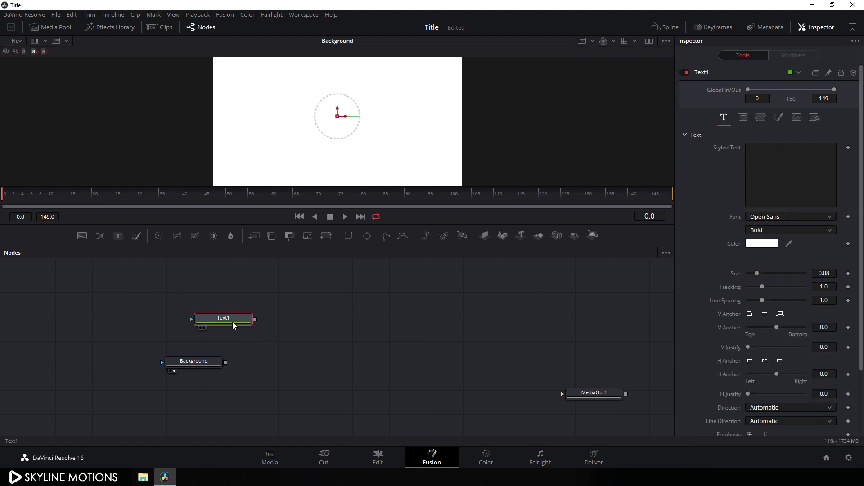
pyautogui.moveTo(233, 324); pyautogui.dragTo(261, 319)
pyautogui.press('F2')
pyautogui.click(405, 249)
pyautogui.click(473, 266)
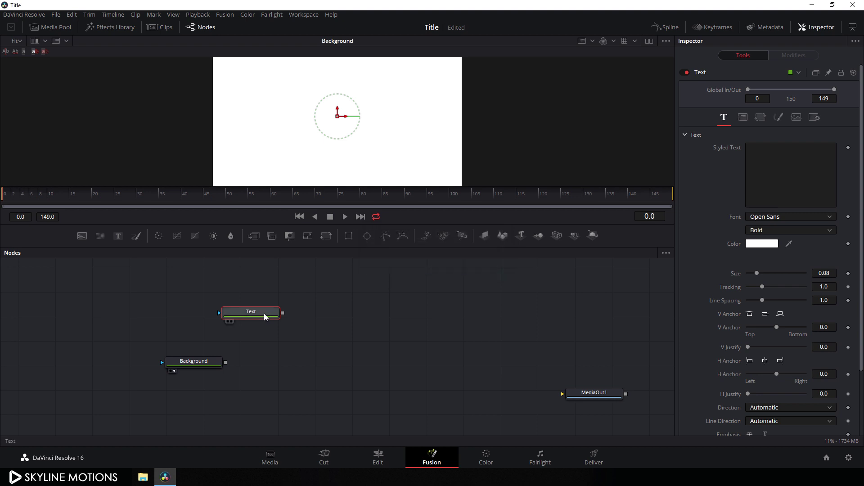
# Show the Text node in the viewer and enlarge the viewer area.
pyautogui.press('1')
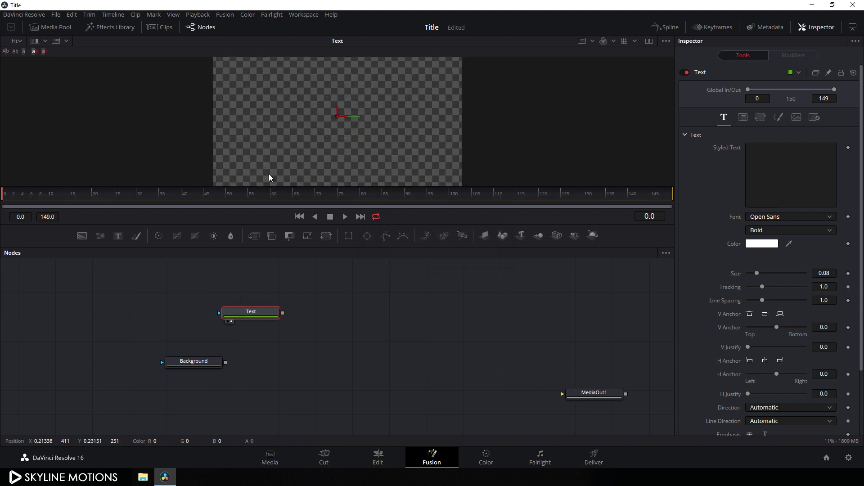
pyautogui.moveTo(272, 226); pyautogui.dragTo(259, 273)
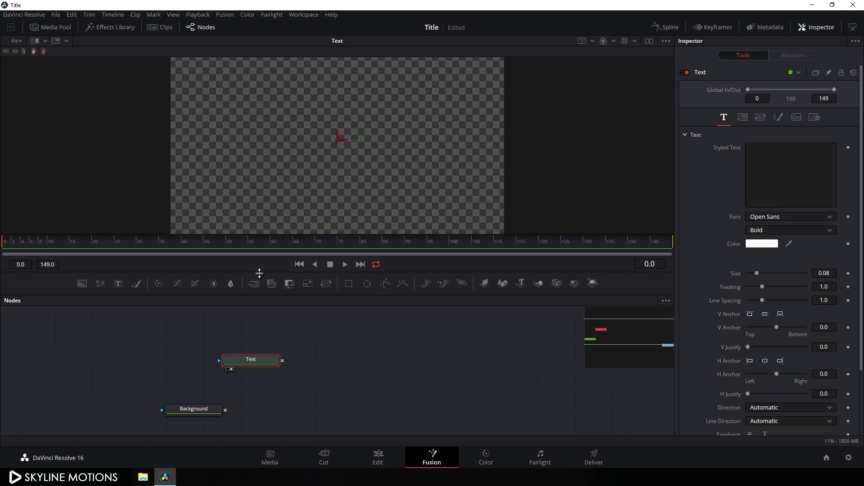
pyautogui.moveTo(317, 368); pyautogui.dragTo(311, 368)
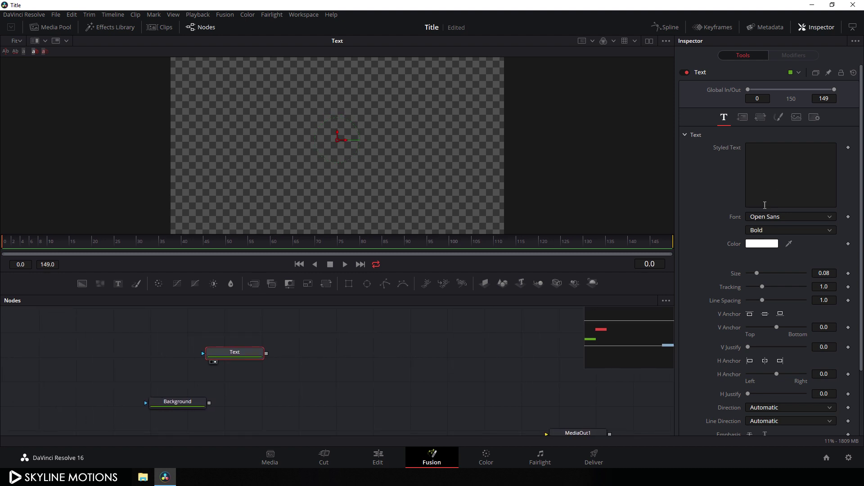
# Enter "YOU CAN" as the styled text and set its font to Gobold.
pyautogui.click(771, 158)
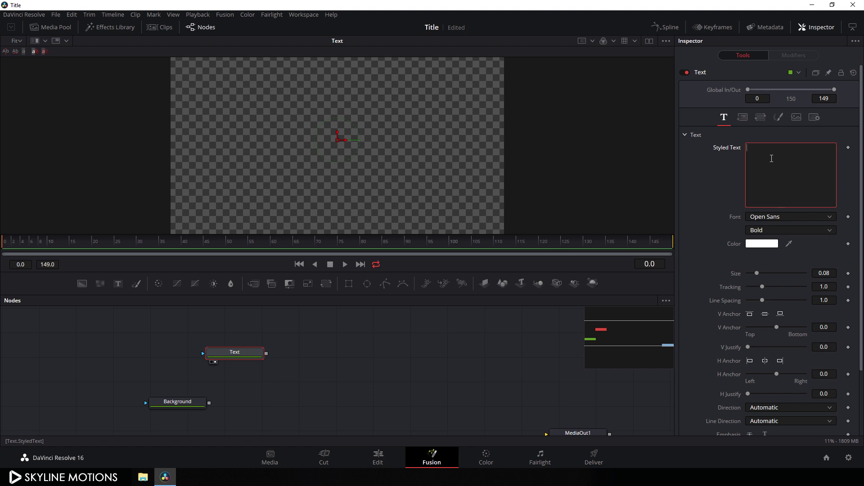
pyautogui.write('YOU CAN')
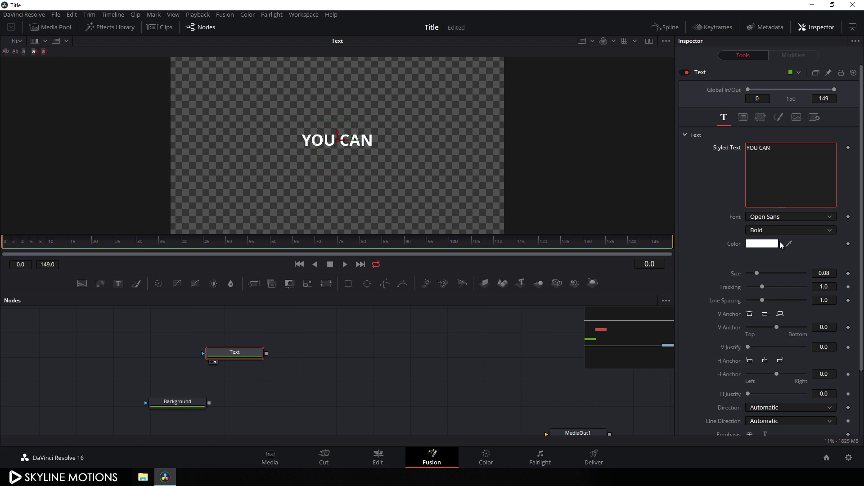
pyautogui.click(771, 216)
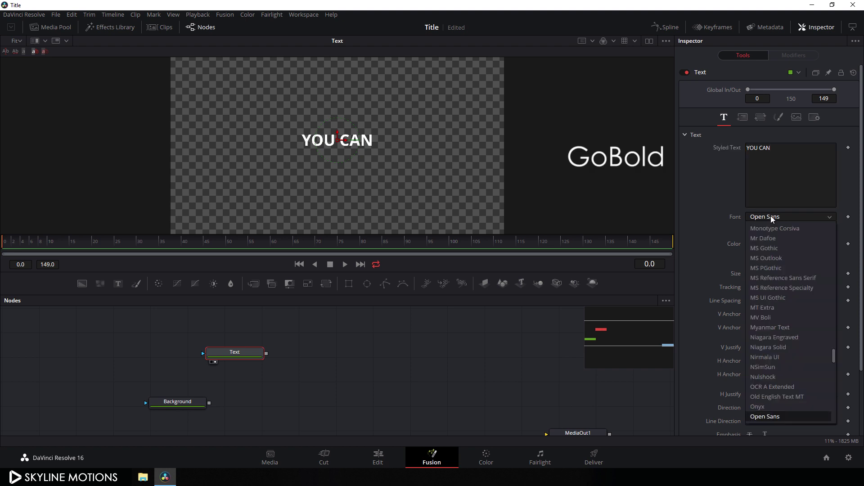
pyautogui.click(764, 355)
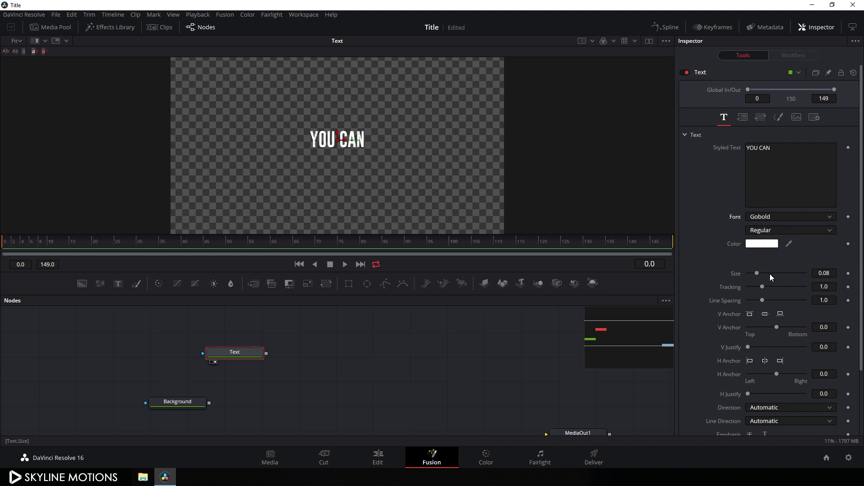
# Set the text size to 0.26 and the tracking to 1.05.
pyautogui.moveTo(758, 274); pyautogui.dragTo(769, 274)
pyautogui.click(830, 273)
pyautogui.write('0.26')
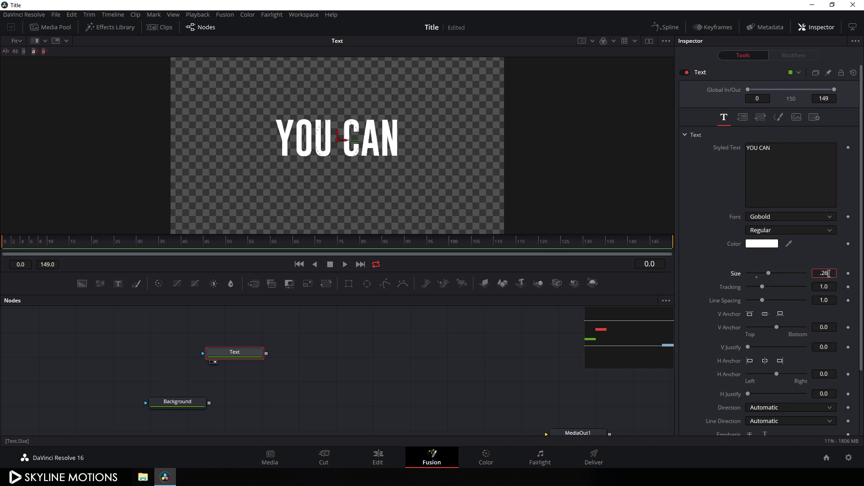
pyautogui.press('Tab')
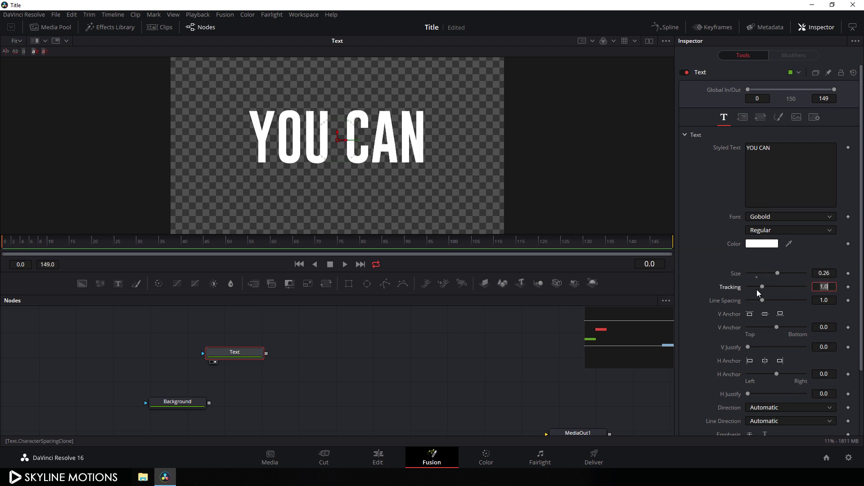
pyautogui.moveTo(761, 287); pyautogui.dragTo(764, 287)
pyautogui.click(821, 287)
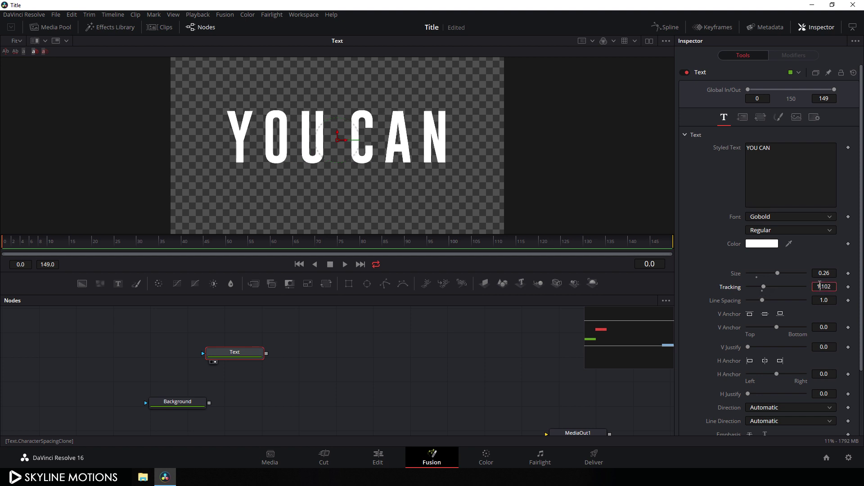
pyautogui.write('1.05')
pyautogui.press('Tab')
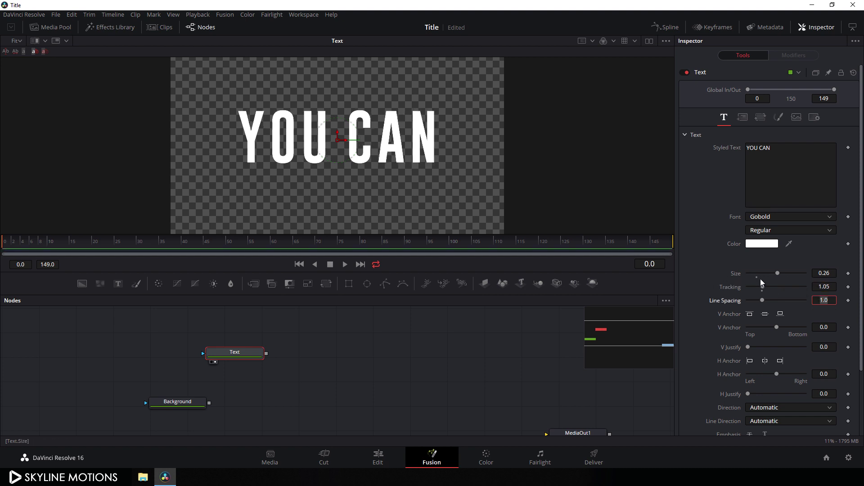
# Add a keyframe for the text size at frame 60.
pyautogui.moveTo(208, 240); pyautogui.dragTo(282, 247)
pyautogui.rightClick(735, 273)
pyautogui.click(742, 280)
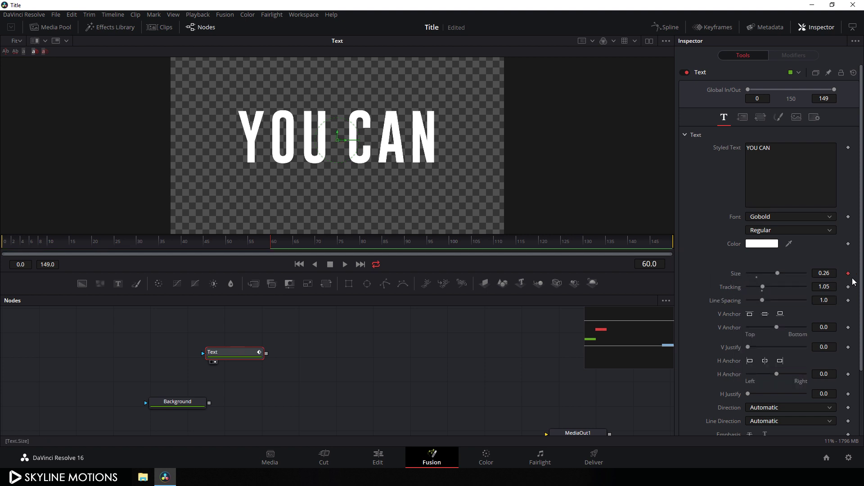
# Set the text size to 0.2 at frame 0 to animate the title's growth.
pyautogui.moveTo(270, 247); pyautogui.dragTo(3, 253)
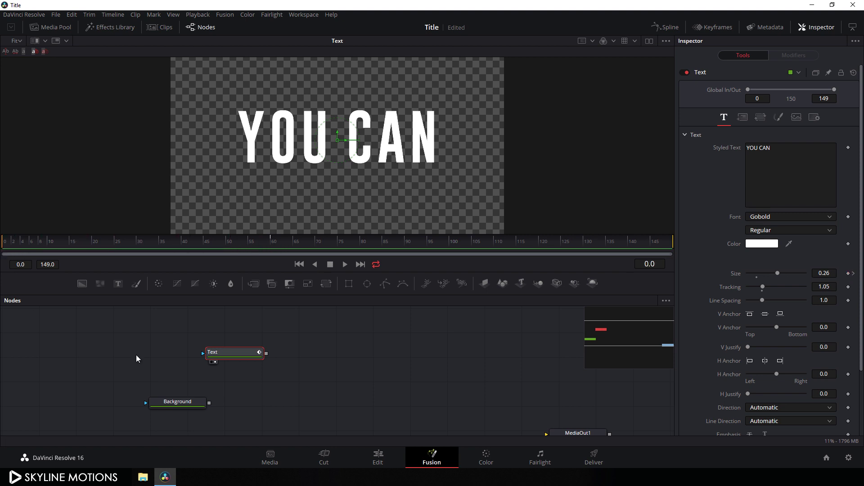
pyautogui.moveTo(777, 274); pyautogui.dragTo(769, 279)
pyautogui.click(824, 274)
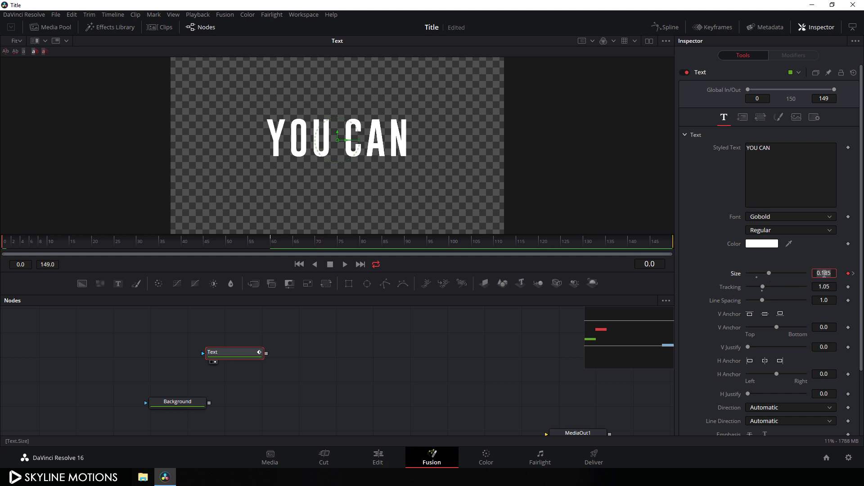
pyautogui.write('0.2')
pyautogui.press('Tab')
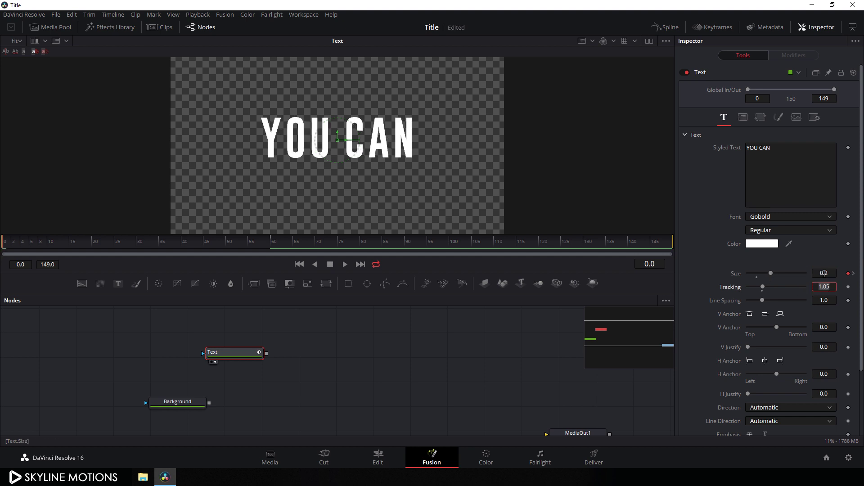
# Set the text size to 0.25 at frame 90.
pyautogui.moveTo(249, 243); pyautogui.dragTo(387, 244)
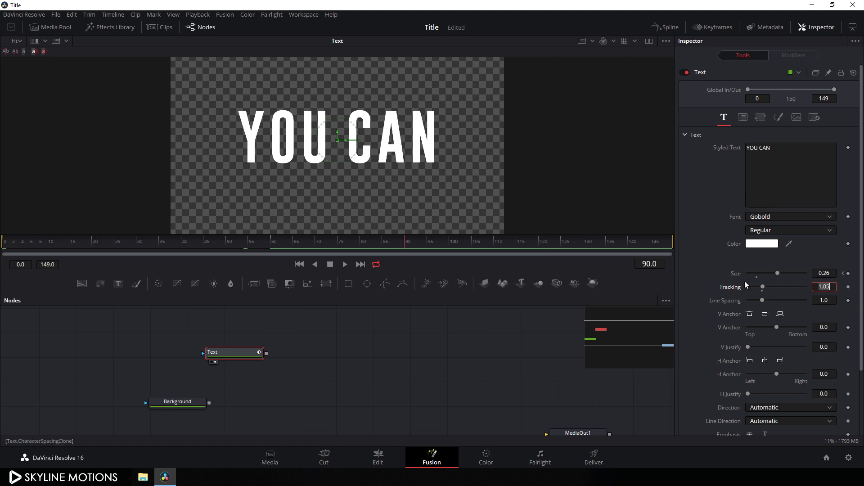
pyautogui.moveTo(778, 275); pyautogui.dragTo(775, 274)
pyautogui.click(828, 275)
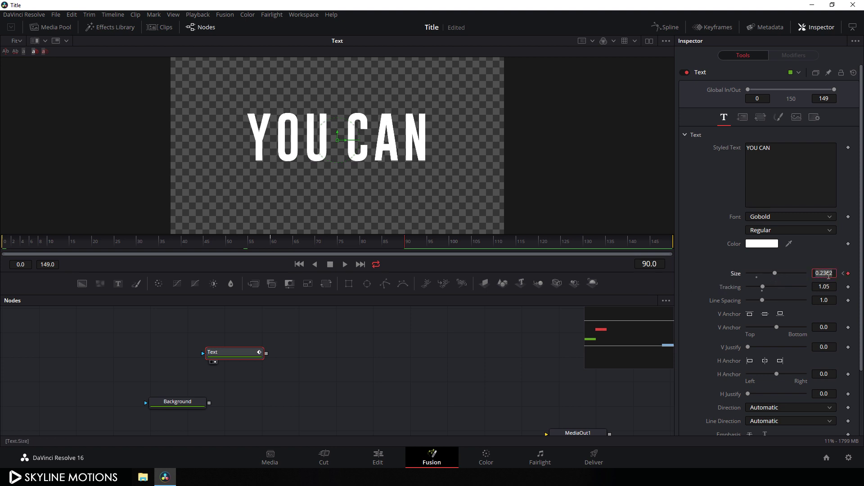
pyautogui.press('BackSpace')
pyautogui.write('.25')
pyautogui.press('Tab')
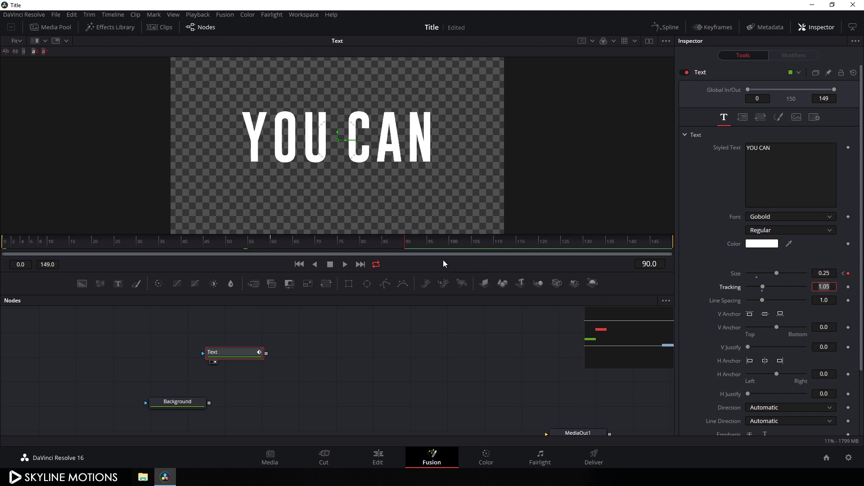
# Set the text size to 0.2 at frame 149 and play back the size animation from the start.
pyautogui.moveTo(418, 242); pyautogui.dragTo(725, 236)
pyautogui.moveTo(777, 274); pyautogui.dragTo(771, 273)
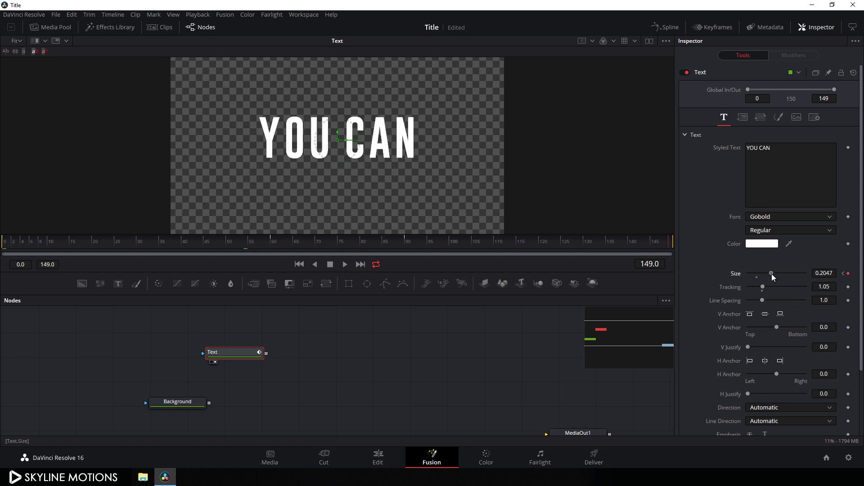
pyautogui.click(829, 273)
pyautogui.press('BackSpace')
pyautogui.press('Tab')
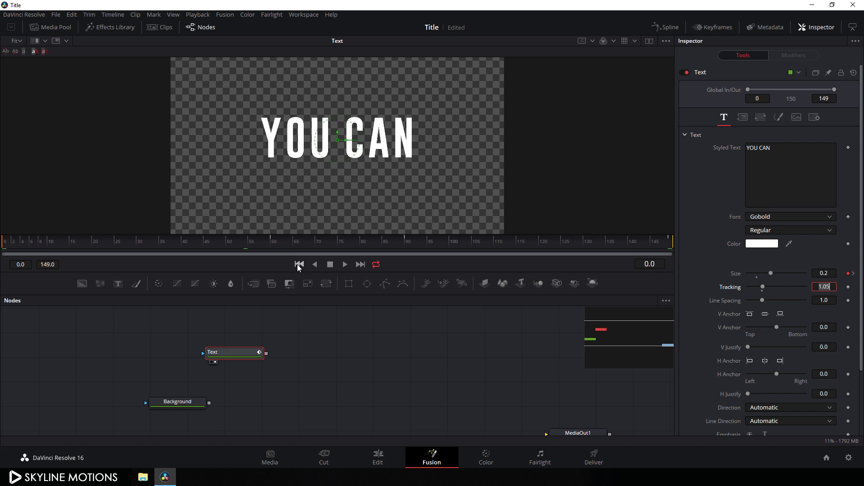
pyautogui.click(345, 265)
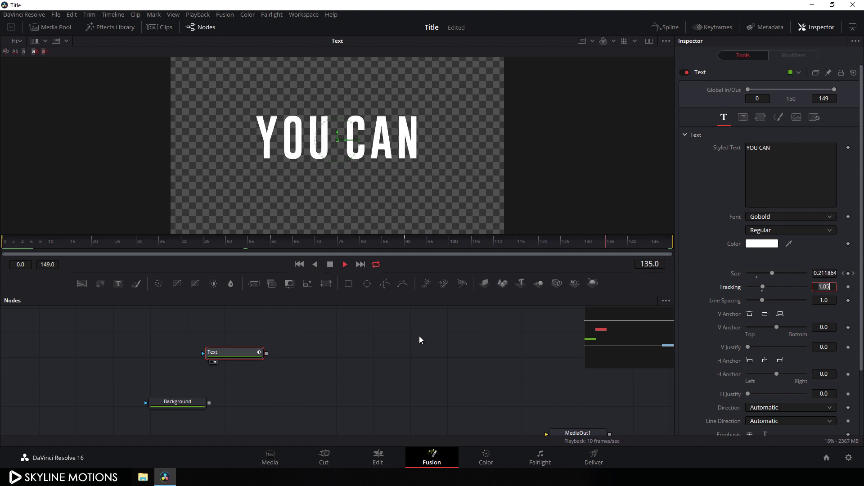
pyautogui.press('space')
# Display the Text node's size curve in the Spline editor, fitted to view, and smooth all of its keyframes.
pyautogui.click(665, 27)
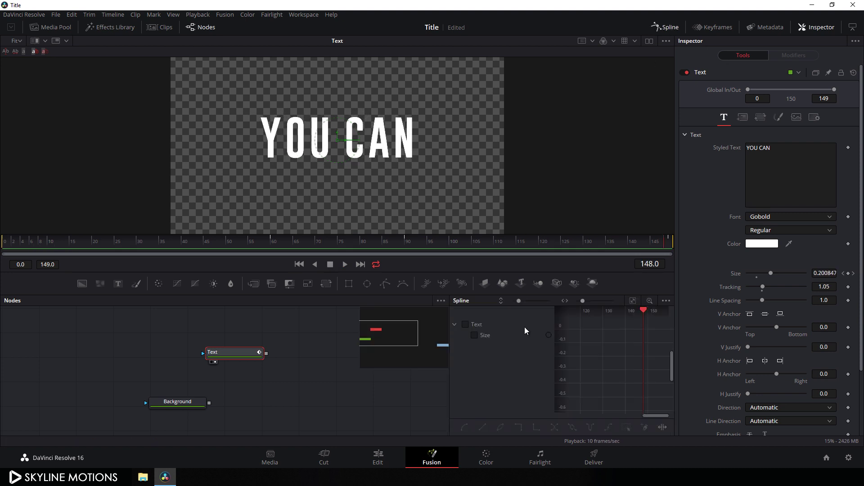
pyautogui.press('F4')
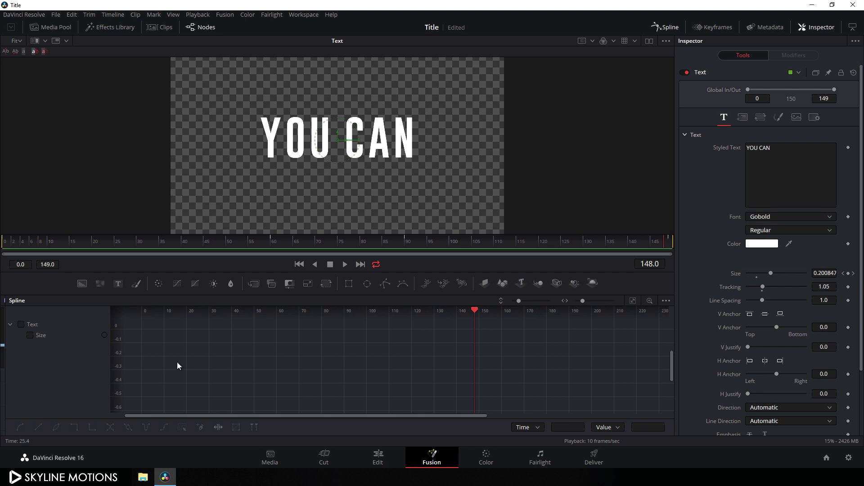
pyautogui.click(21, 326)
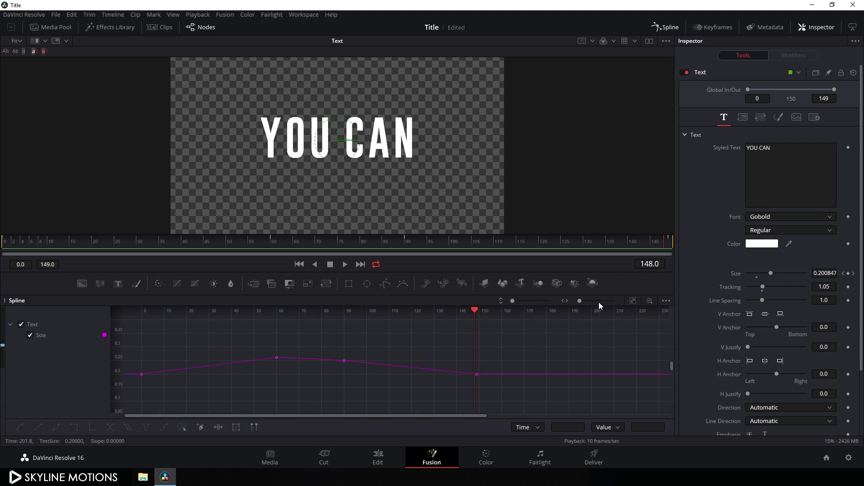
pyautogui.click(632, 301)
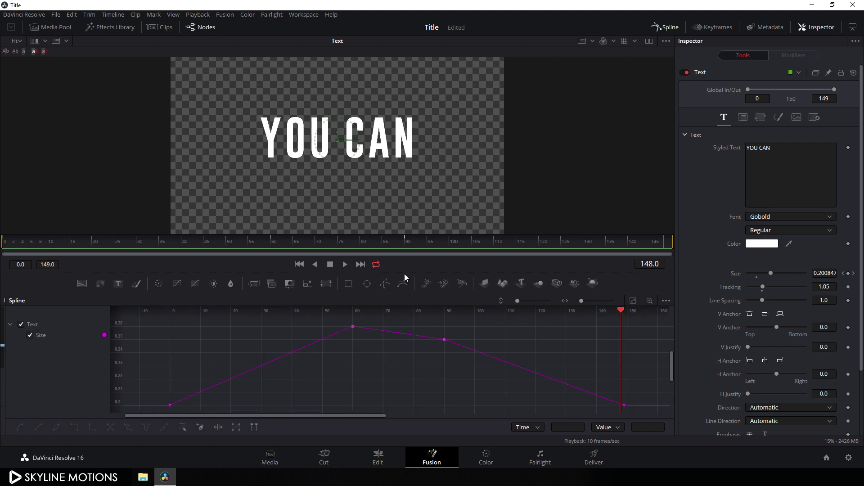
pyautogui.moveTo(404, 271); pyautogui.dragTo(406, 254)
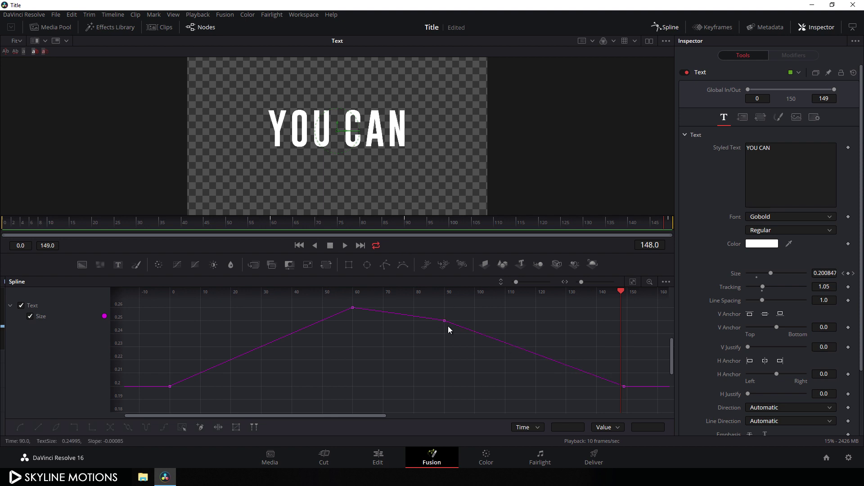
pyautogui.moveTo(142, 302); pyautogui.dragTo(642, 401)
pyautogui.press('s')
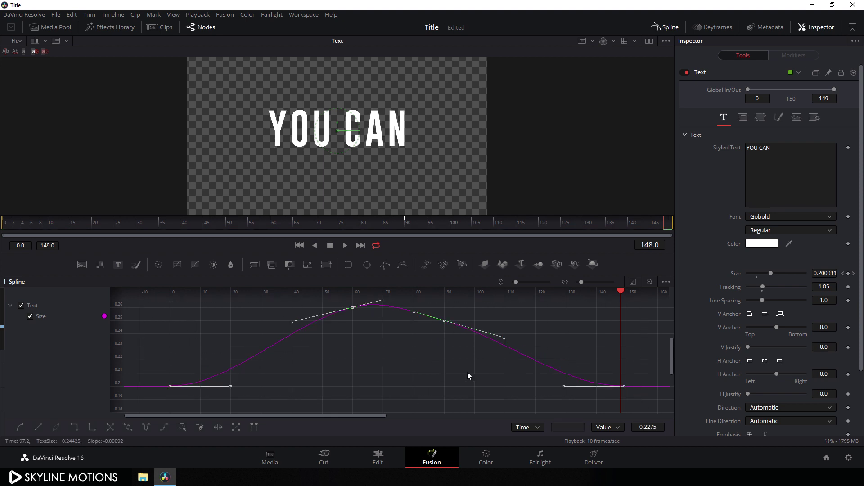
# Stretch the frame 60 keyframe's incoming handle horizontally to frame 0 and the frame 90 keyframe's outgoing handle horizontally to frame 149.
pyautogui.moveTo(621, 292); pyautogui.dragTo(169, 295)
pyautogui.moveTo(291, 325); pyautogui.dragTo(166, 309)
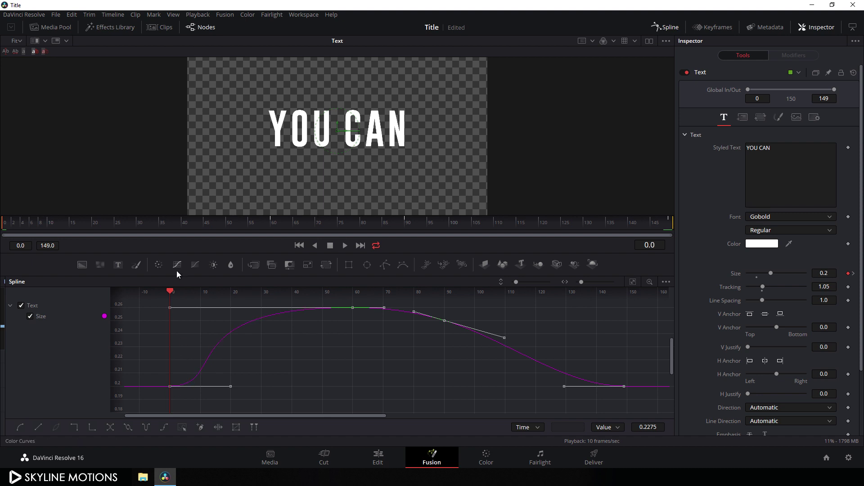
pyautogui.moveTo(170, 293); pyautogui.dragTo(623, 326)
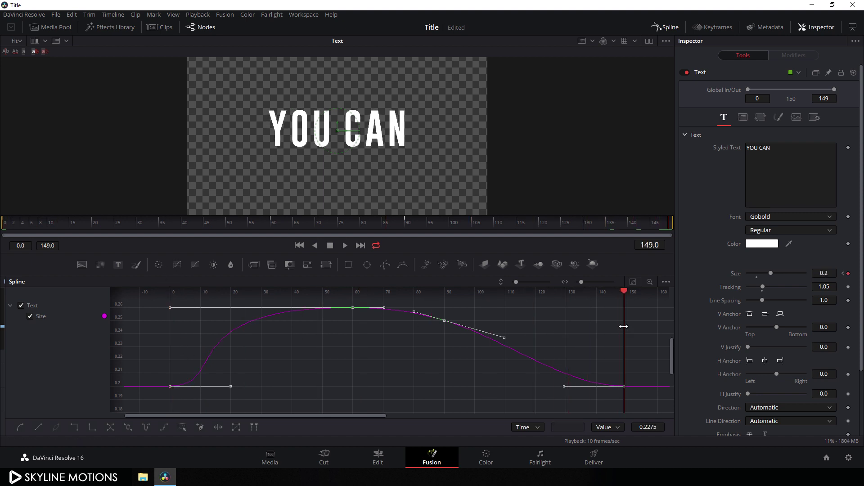
pyautogui.moveTo(503, 338); pyautogui.dragTo(620, 322)
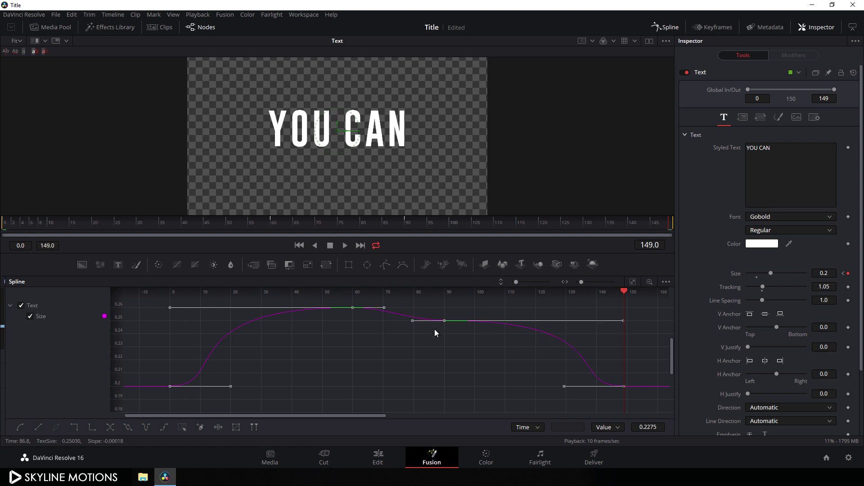
pyautogui.click(669, 28)
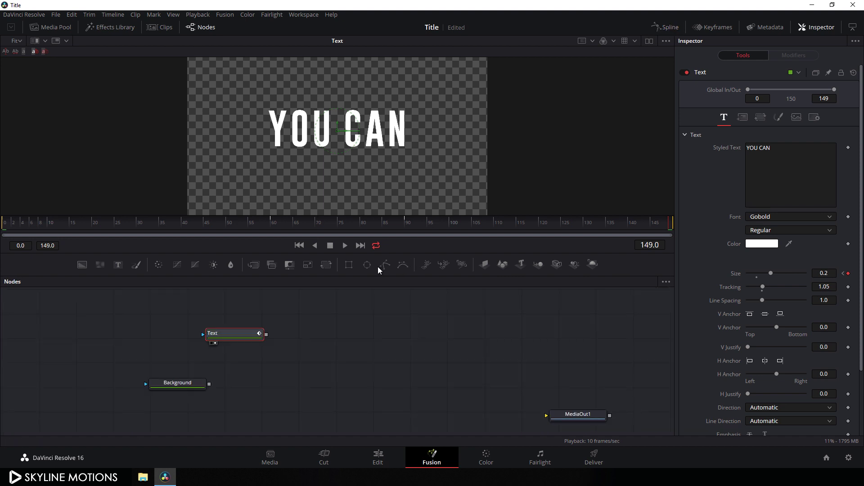
# Save the project and preview the eased title animation from the first frame.
pyautogui.click(300, 246)
pyautogui.hotkey('ctrl', 's')
pyautogui.click(345, 246)
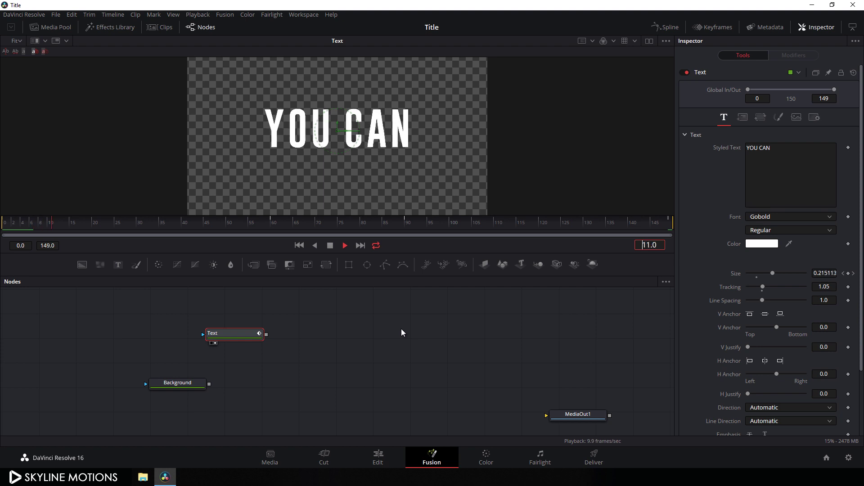
pyautogui.click(331, 250)
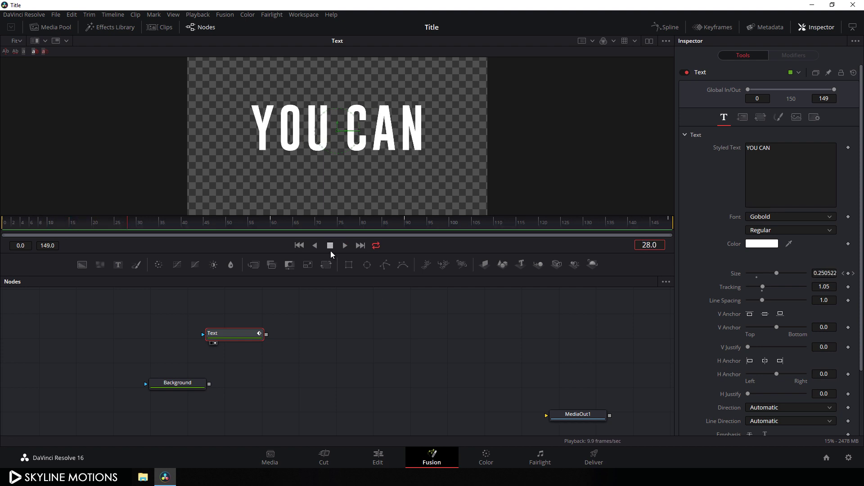
pyautogui.click(344, 334)
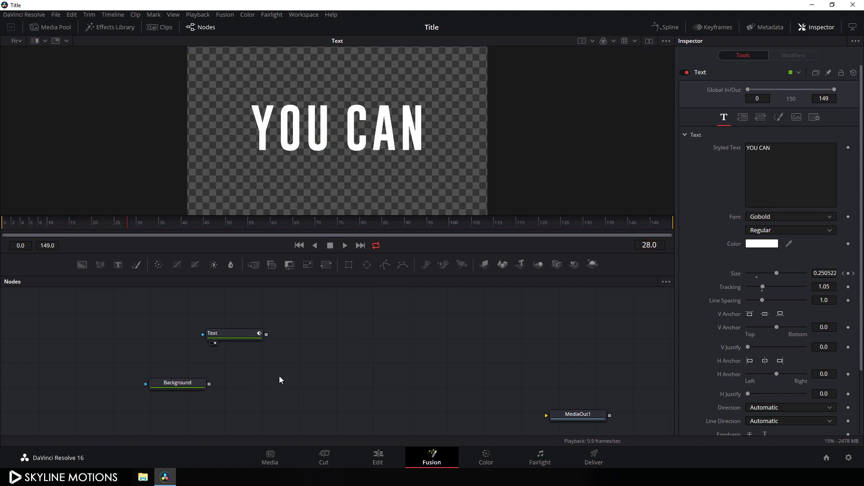
# Merge the Text node over the Background node and show the merge result in the viewer.
pyautogui.moveTo(240, 334); pyautogui.dragTo(196, 333)
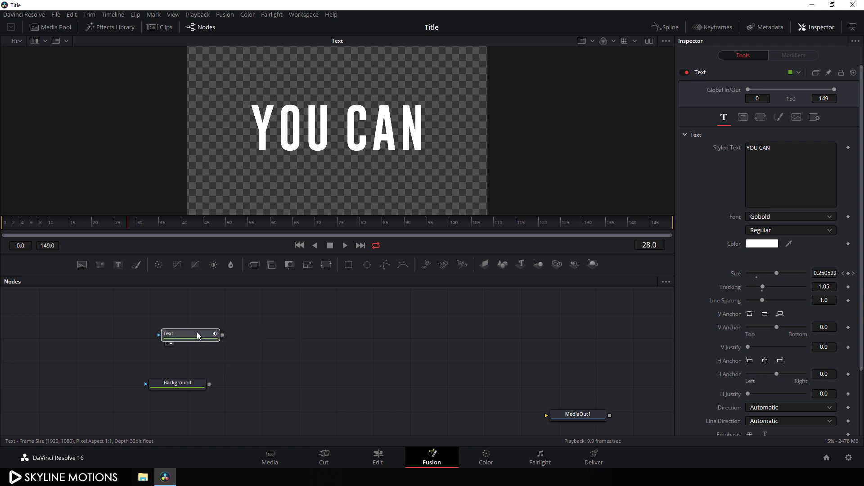
pyautogui.moveTo(178, 386); pyautogui.dragTo(188, 376)
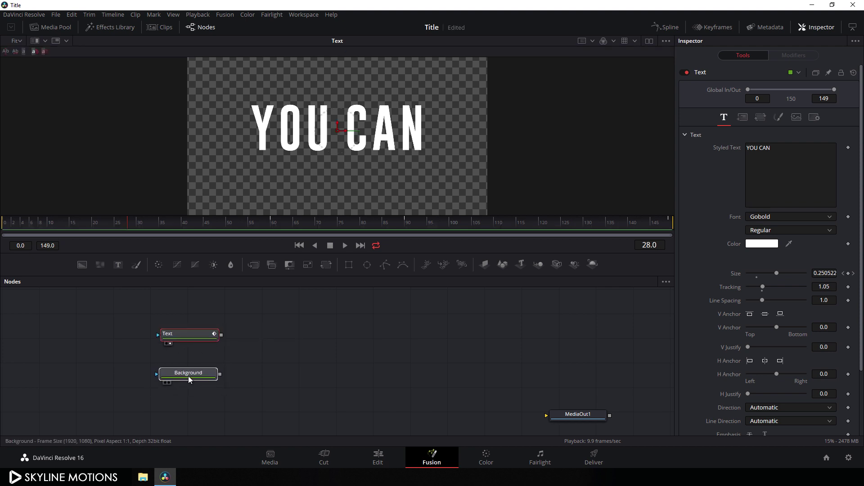
pyautogui.moveTo(221, 335); pyautogui.dragTo(220, 374)
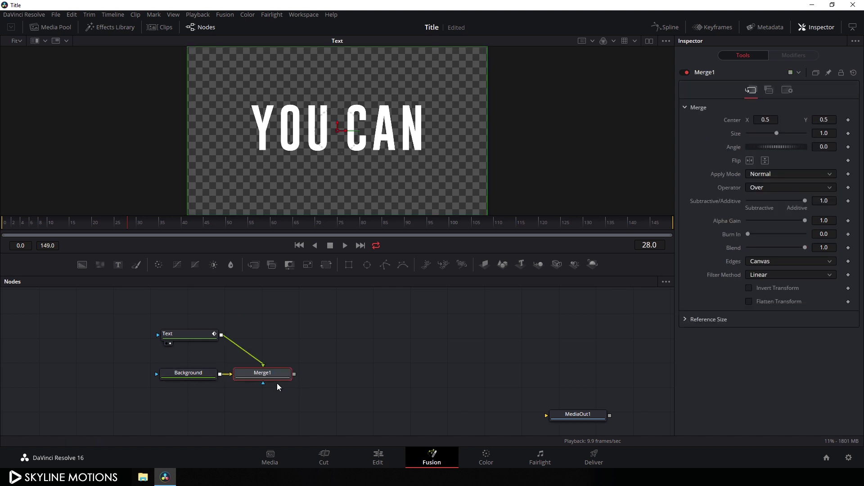
pyautogui.moveTo(274, 373); pyautogui.dragTo(271, 342)
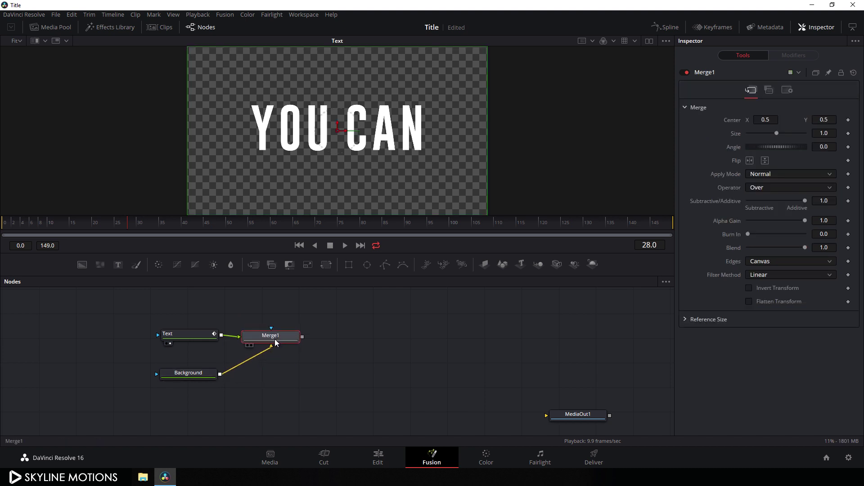
pyautogui.press('1')
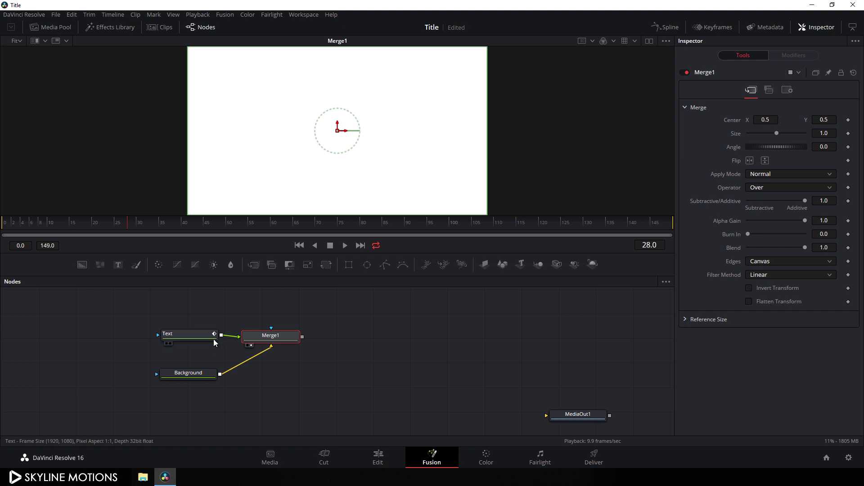
# Change the title's text color to black.
pyautogui.click(191, 339)
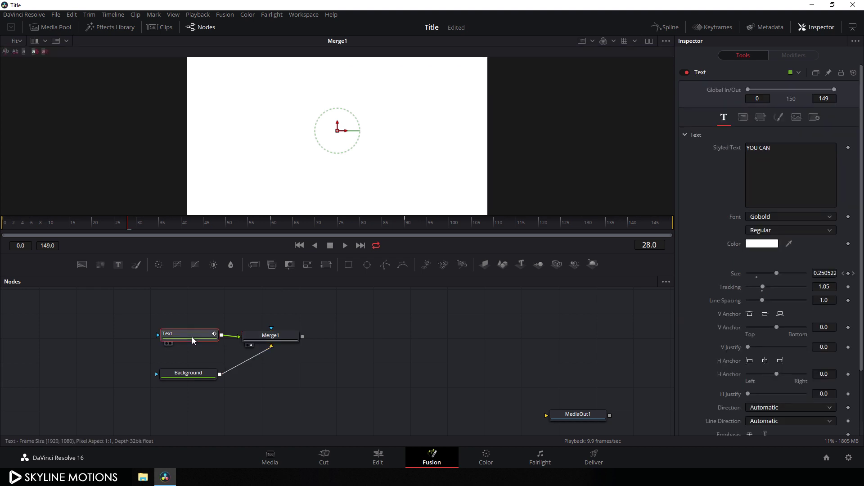
pyautogui.moveTo(190, 331); pyautogui.dragTo(172, 322)
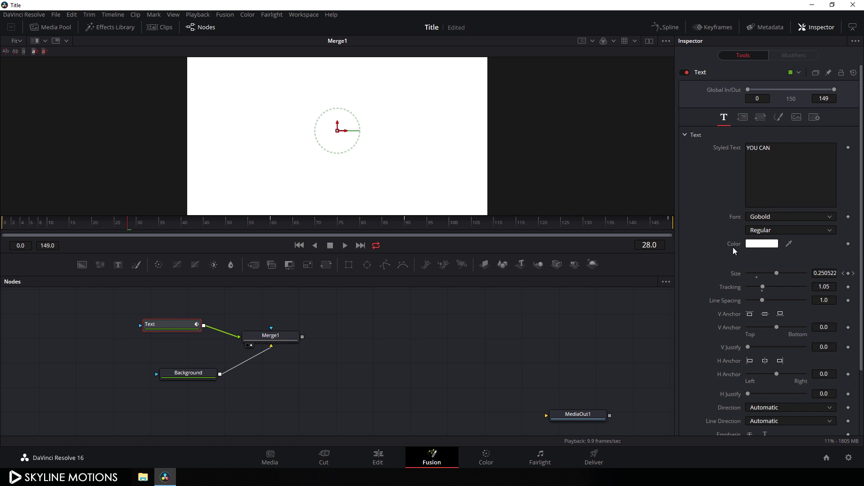
pyautogui.click(760, 246)
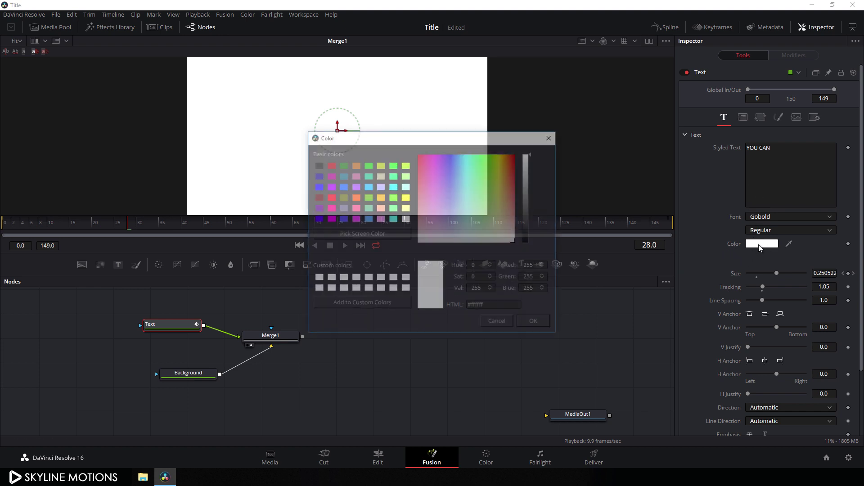
pyautogui.click(321, 167)
pyautogui.click(534, 322)
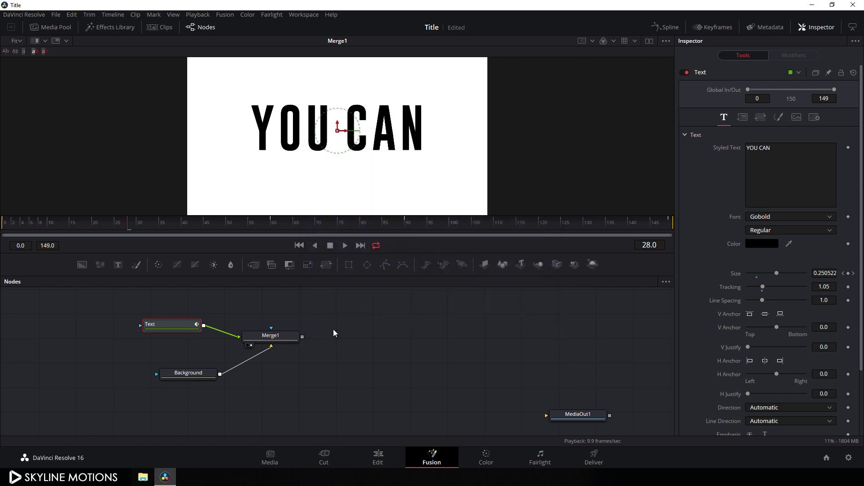
# Enable arranging nodes to the grid and align Text beside the merge node with Background directly below the merge.
pyautogui.rightClick(375, 344)
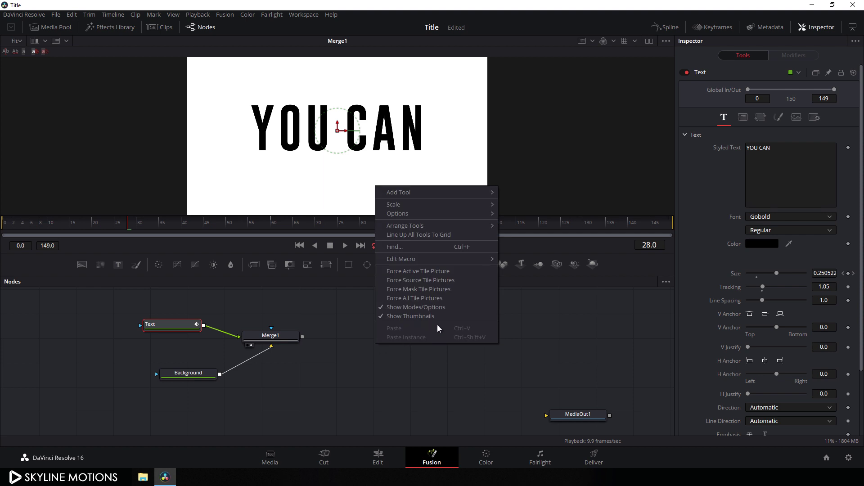
pyautogui.moveTo(404, 226)
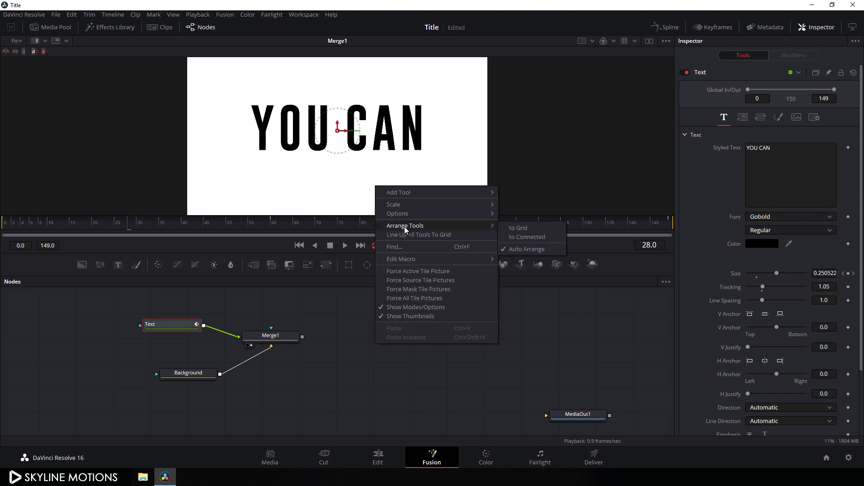
pyautogui.click(513, 229)
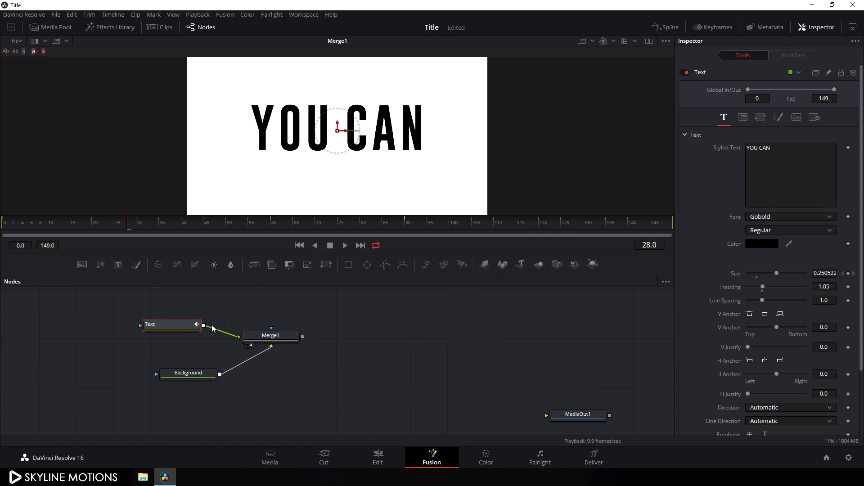
pyautogui.moveTo(191, 326); pyautogui.dragTo(206, 315)
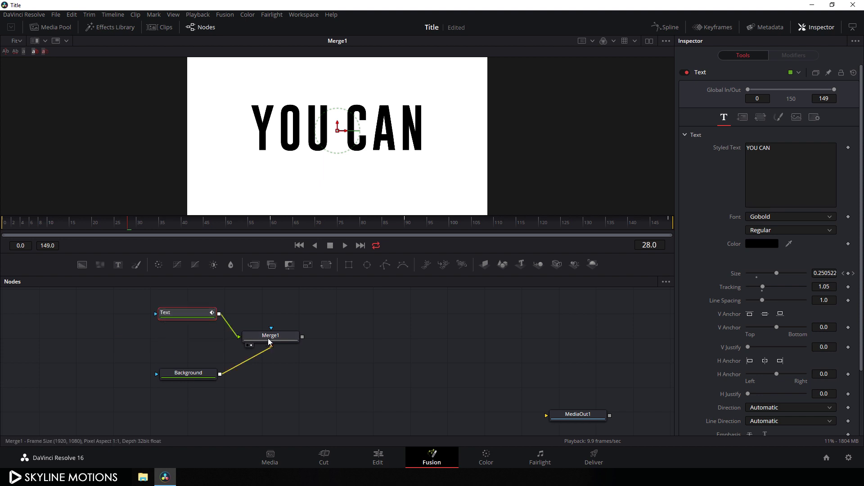
pyautogui.moveTo(269, 342); pyautogui.dragTo(260, 319)
pyautogui.moveTo(195, 377); pyautogui.dragTo(268, 343)
pyautogui.scroll(1, 357, 327)
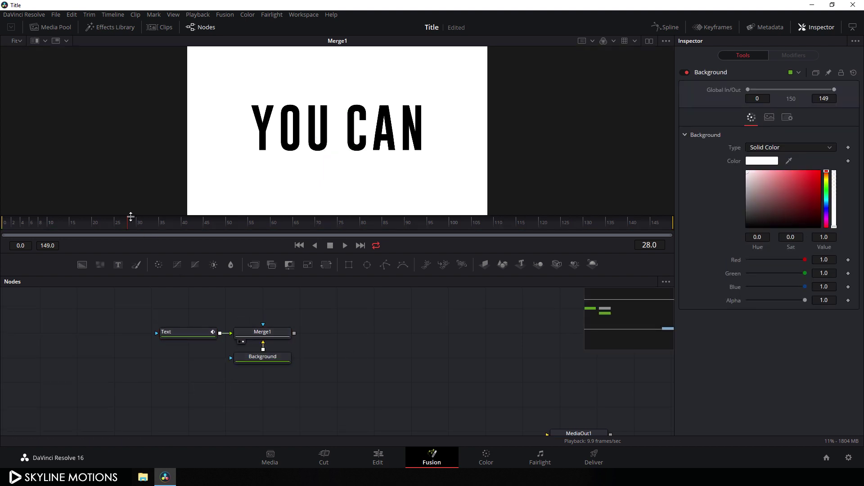
# Keyframe the Text node's full Write On range at frame 30, and set its End to 0.0 at frame 0.
pyautogui.moveTo(129, 225); pyautogui.dragTo(139, 225)
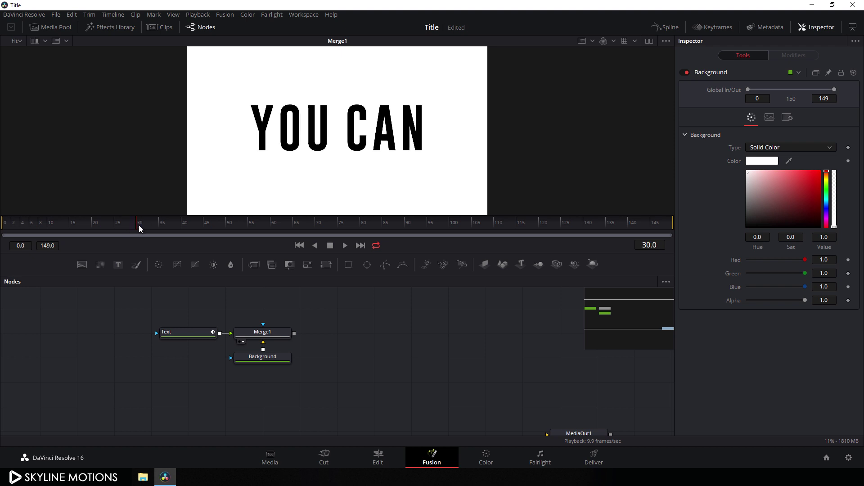
pyautogui.click(182, 333)
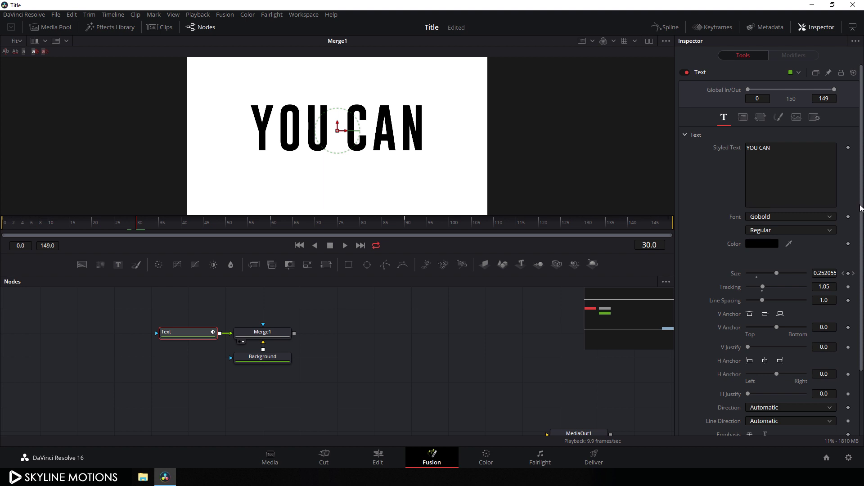
pyautogui.moveTo(862, 210); pyautogui.dragTo(860, 278)
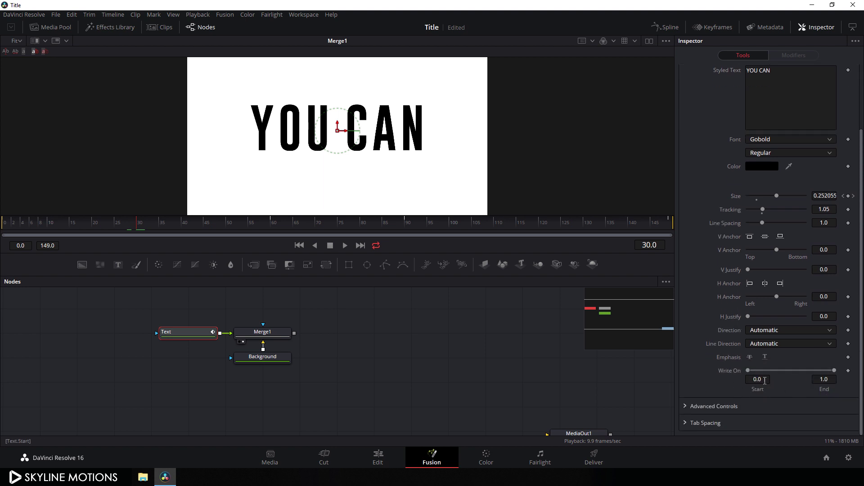
pyautogui.moveTo(834, 370)
pyautogui.mouseDown()
pyautogui.moveTo(796, 377)
pyautogui.moveTo(835, 375)
pyautogui.mouseUp()
pyautogui.moveTo(137, 228); pyautogui.dragTo(3, 239)
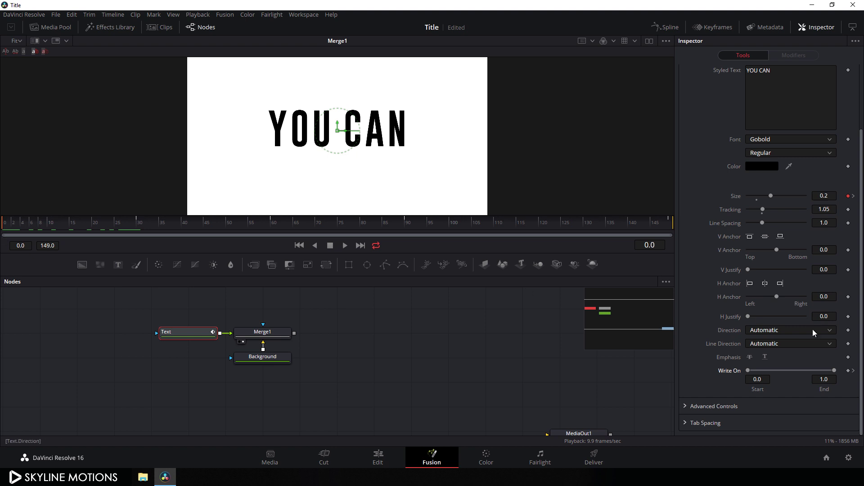
pyautogui.moveTo(809, 374); pyautogui.dragTo(750, 377)
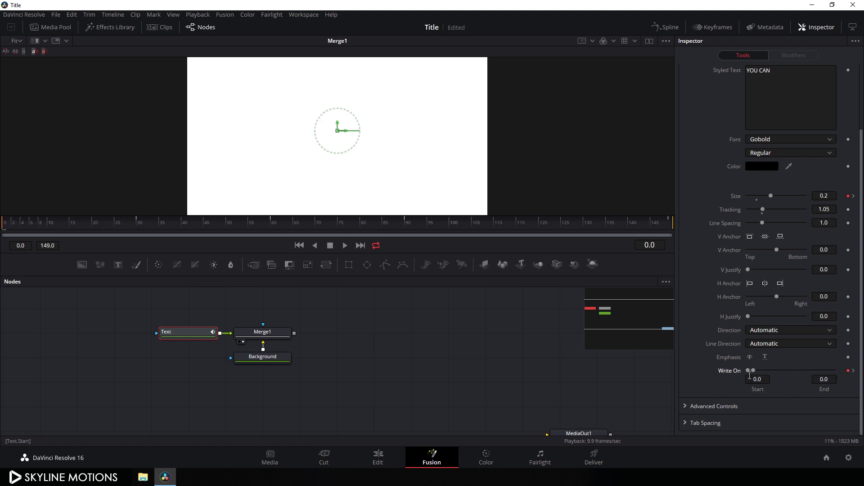
# Keyframe the full Write On range at frame 120, set its Start to 1.0 at frame 149, and scrub the write-off.
pyautogui.moveTo(18, 230); pyautogui.dragTo(539, 229)
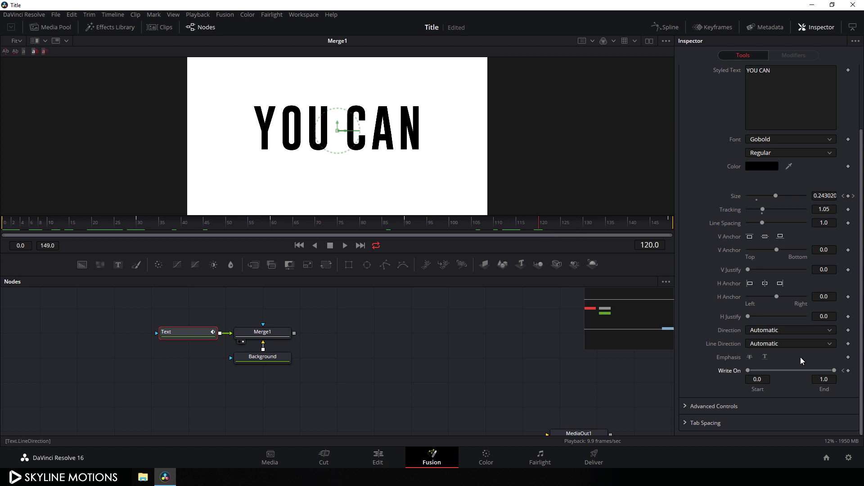
pyautogui.click(848, 371)
pyautogui.click(544, 226)
pyautogui.moveTo(544, 226); pyautogui.dragTo(681, 226)
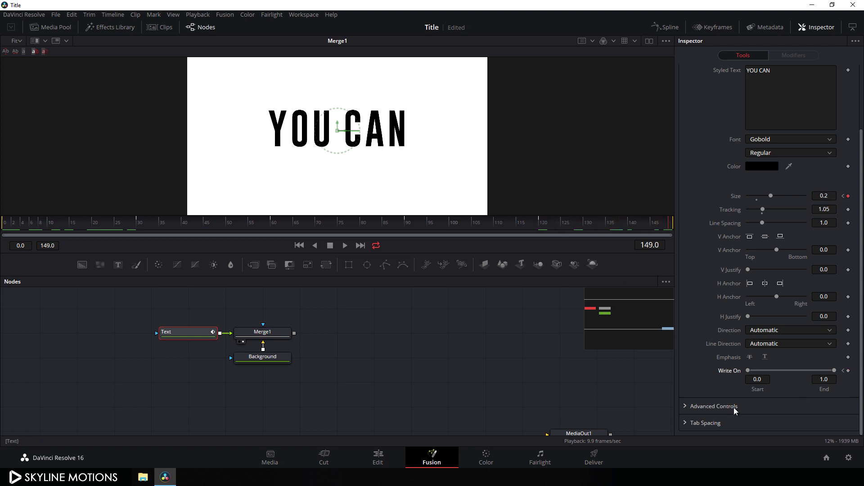
pyautogui.moveTo(749, 371); pyautogui.dragTo(833, 372)
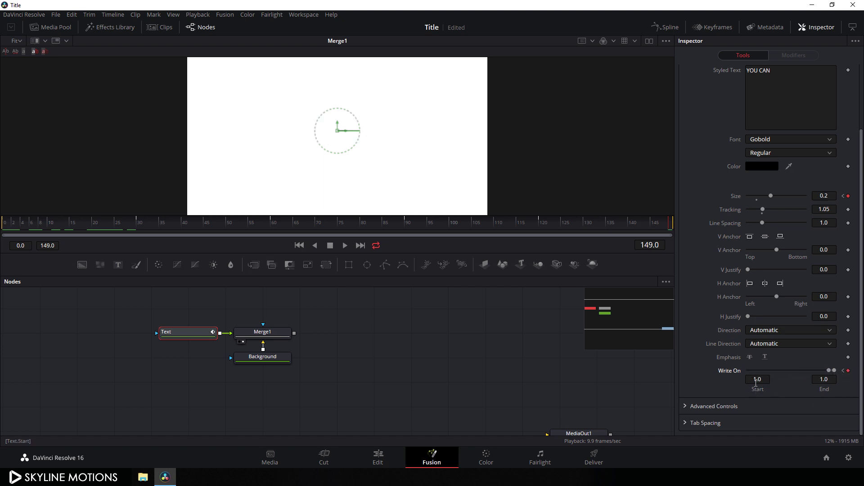
pyautogui.moveTo(617, 220); pyautogui.dragTo(597, 223)
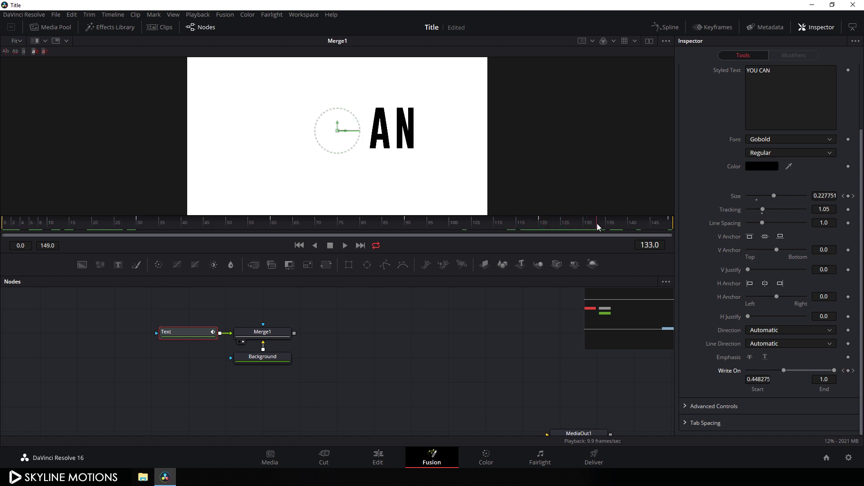
# Show only the Write On End curve in the Spline editor and delete its keyframes at frames 120 and 149.
pyautogui.click(666, 30)
pyautogui.press('F4')
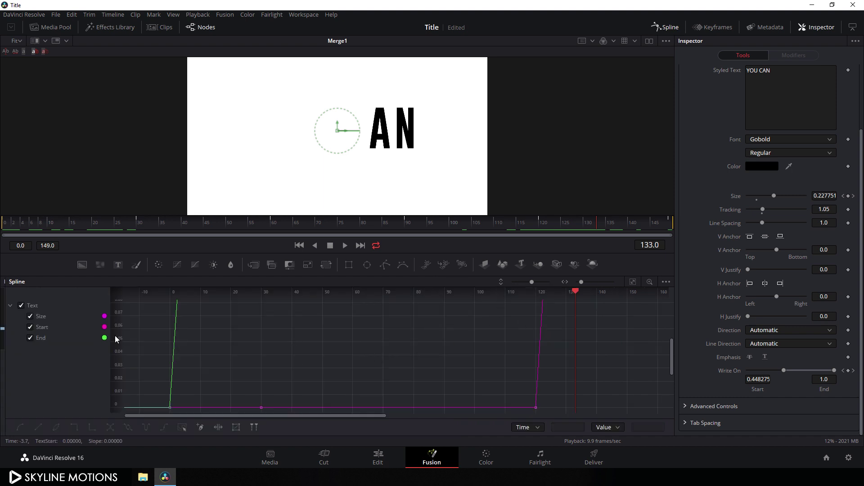
pyautogui.click(30, 317)
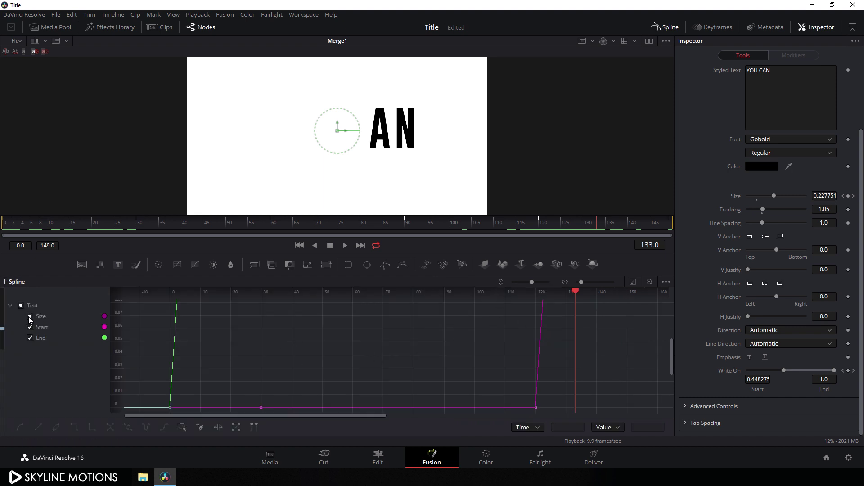
pyautogui.click(31, 328)
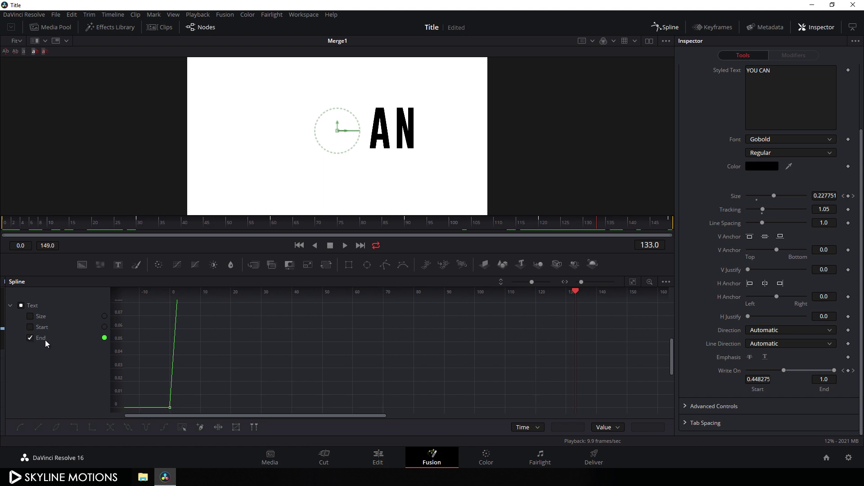
pyautogui.click(634, 282)
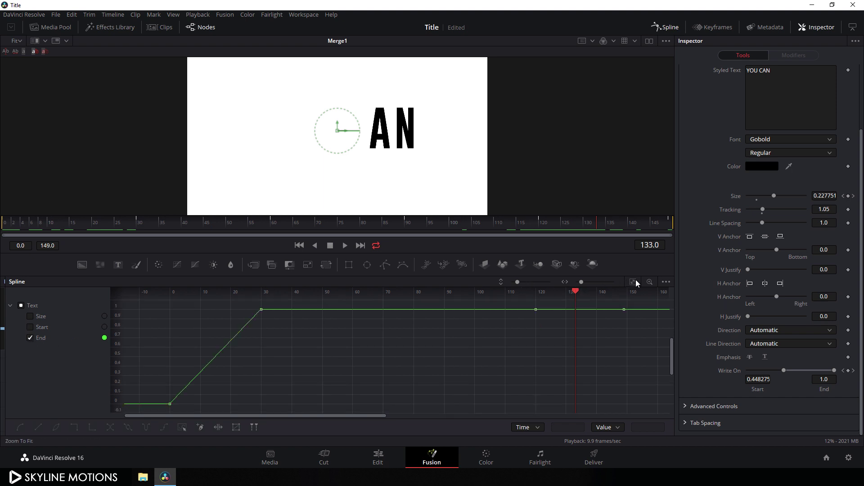
pyautogui.moveTo(529, 322); pyautogui.dragTo(632, 309)
pyautogui.press('Delete')
# Smooth the End curve between its keyframes at frames 0 and 30.
pyautogui.click(632, 283)
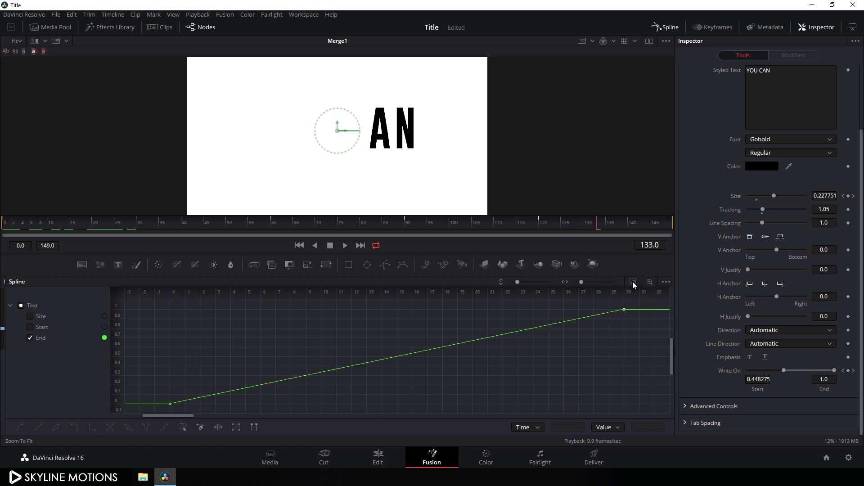
pyautogui.moveTo(631, 306); pyautogui.dragTo(167, 407)
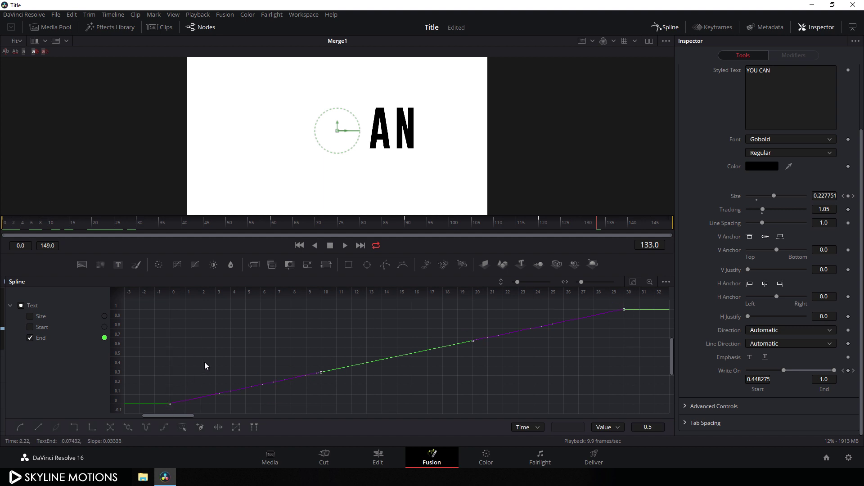
pyautogui.press('s')
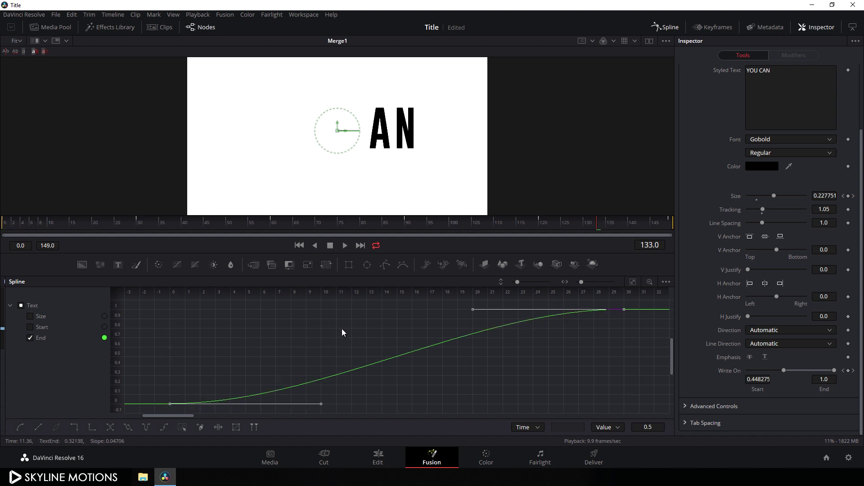
# Show only the Write On Start curve and delete its keyframes at frames 0 and 30.
pyautogui.click(28, 337)
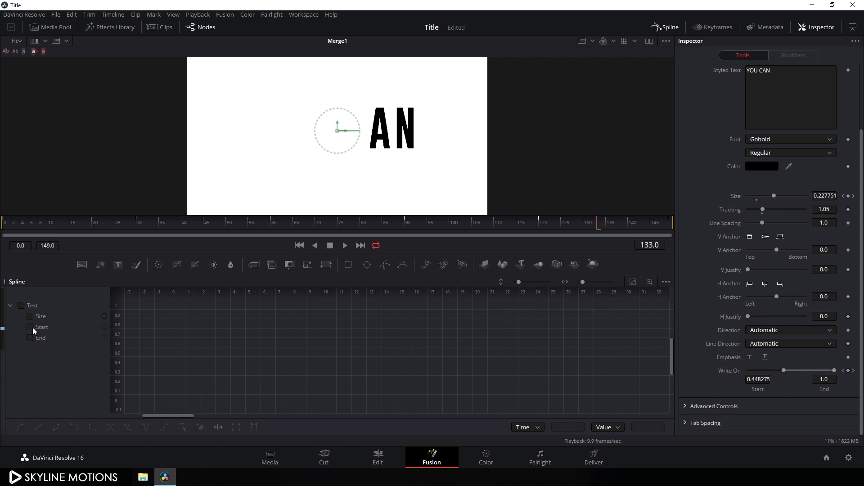
pyautogui.click(31, 327)
pyautogui.click(632, 281)
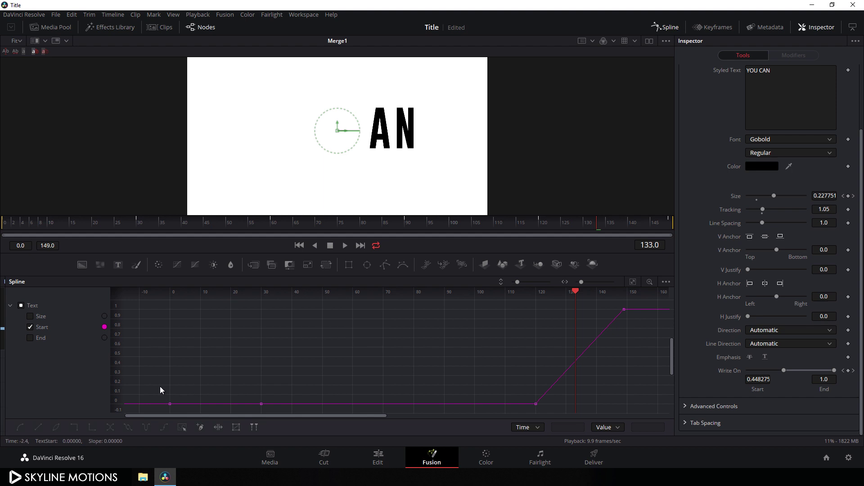
pyautogui.moveTo(275, 416); pyautogui.dragTo(276, 410)
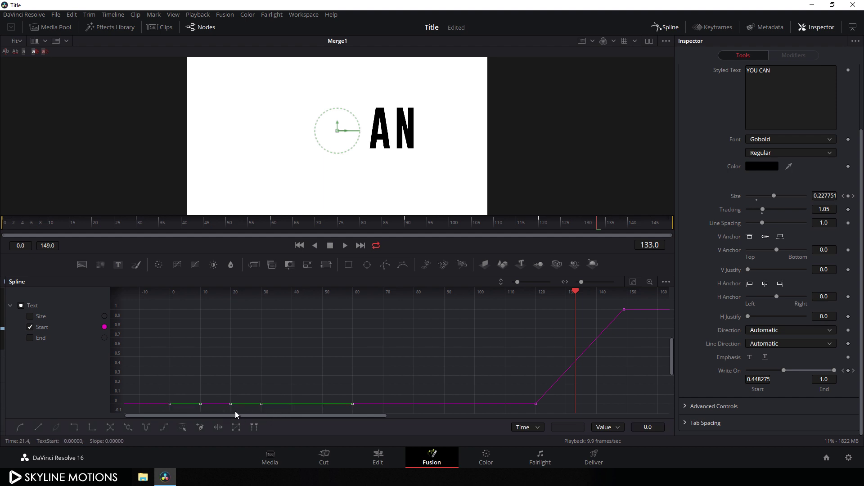
pyautogui.press('Delete')
# Smooth the Start curve between its keyframes at frames 120 and 149.
pyautogui.click(632, 282)
pyautogui.moveTo(631, 305); pyautogui.dragTo(159, 410)
pyautogui.press('s')
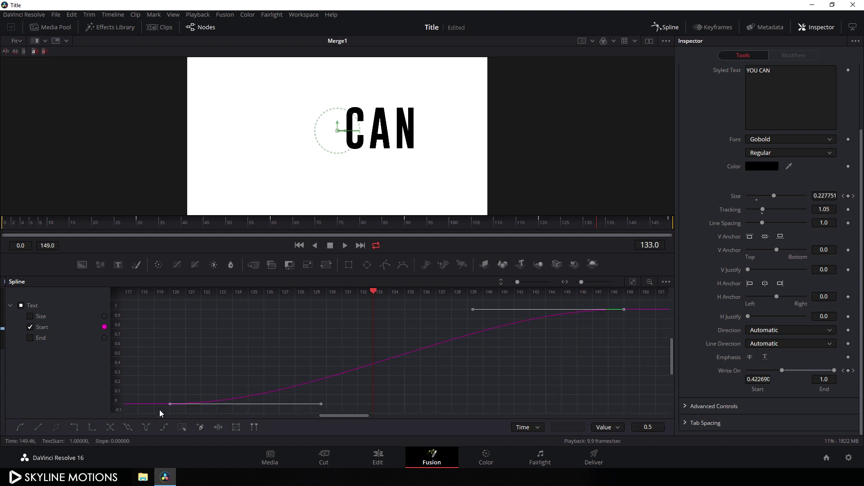
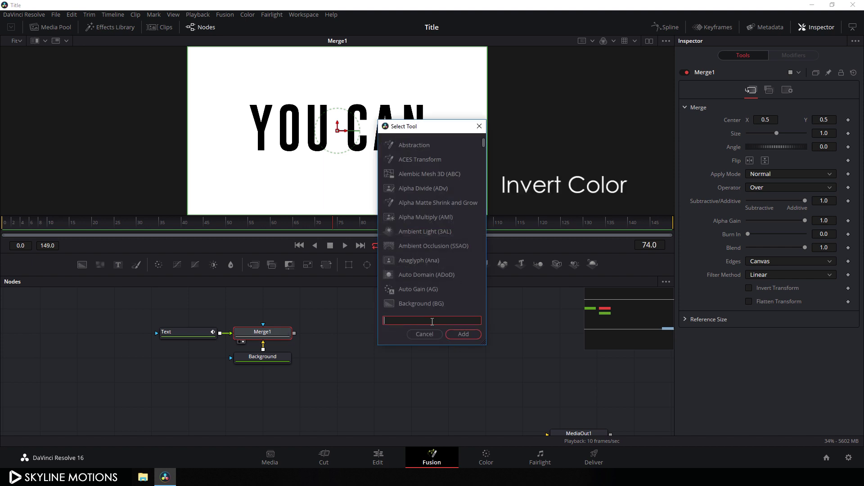
# Add an Invert Color node after the merge and show its result in the viewer.
pyautogui.write('inver')
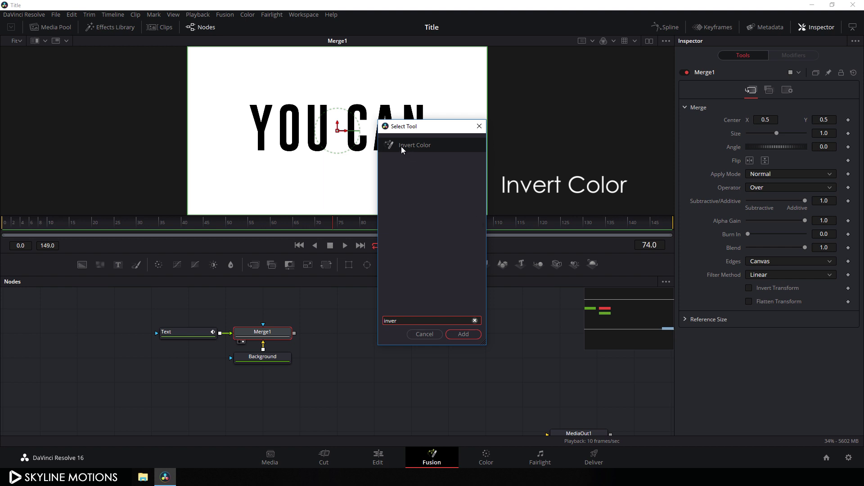
pyautogui.click(469, 337)
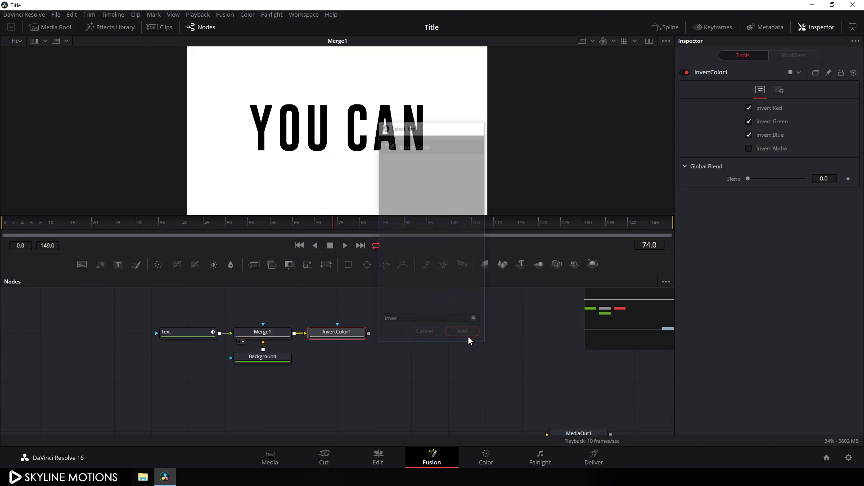
pyautogui.press('1')
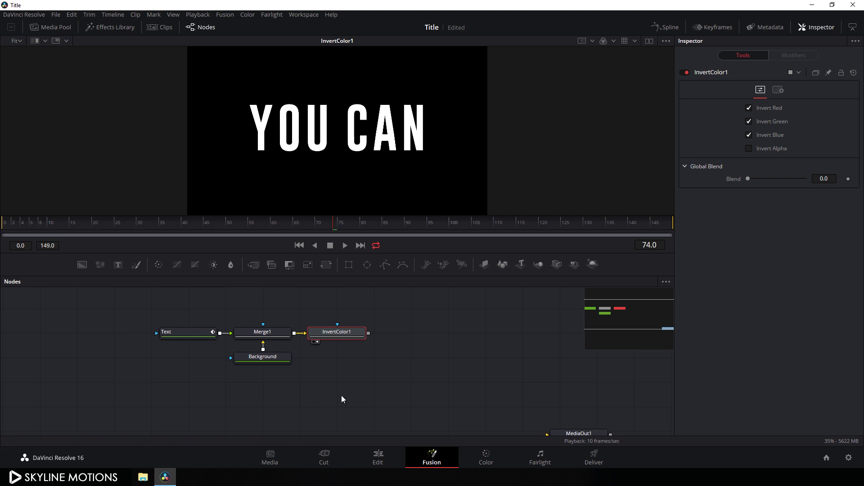
# Add a Rectangle mask and connect it to the Invert Color node's mask input.
pyautogui.moveTo(408, 325); pyautogui.dragTo(389, 347)
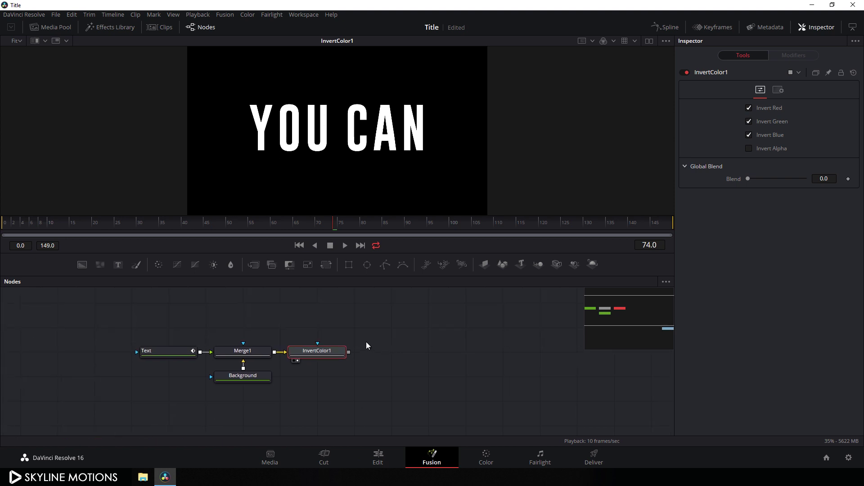
pyautogui.click(407, 385)
pyautogui.scroll(-1, 380, 356)
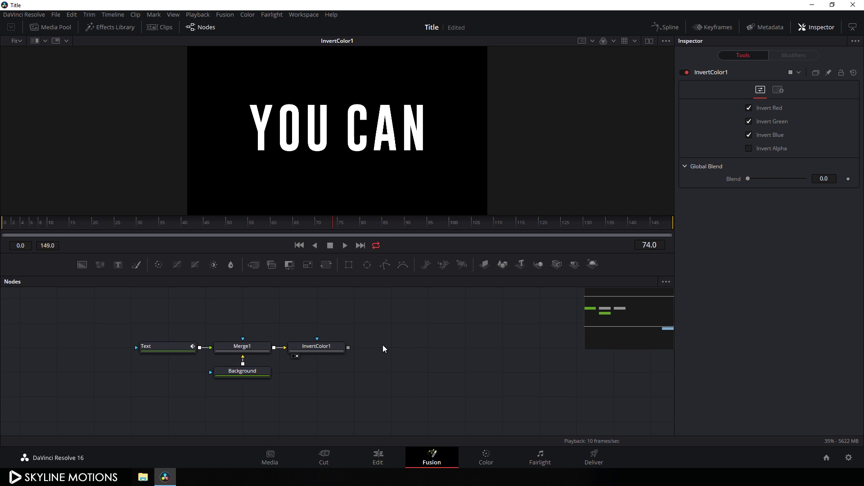
pyautogui.click(349, 266)
pyautogui.moveTo(396, 323); pyautogui.dragTo(335, 349)
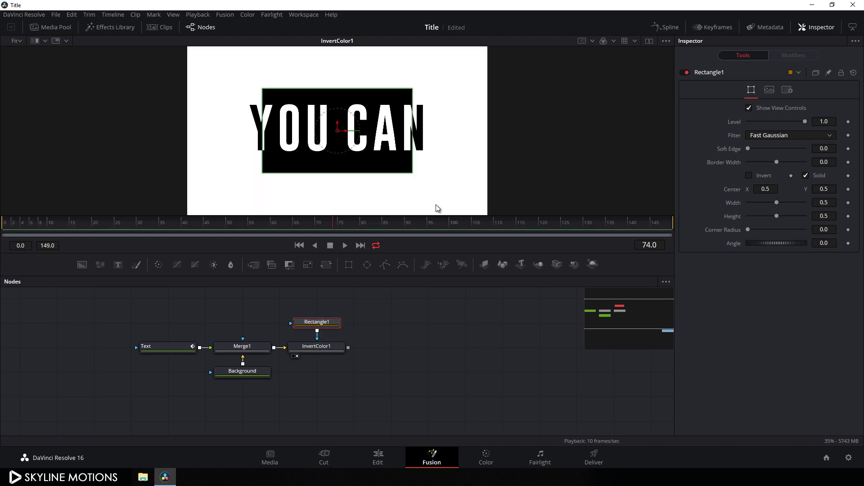
# Tilt the rectangle mask by about 54 degrees and set its width to 1.0.
pyautogui.moveTo(413, 163); pyautogui.dragTo(430, 165)
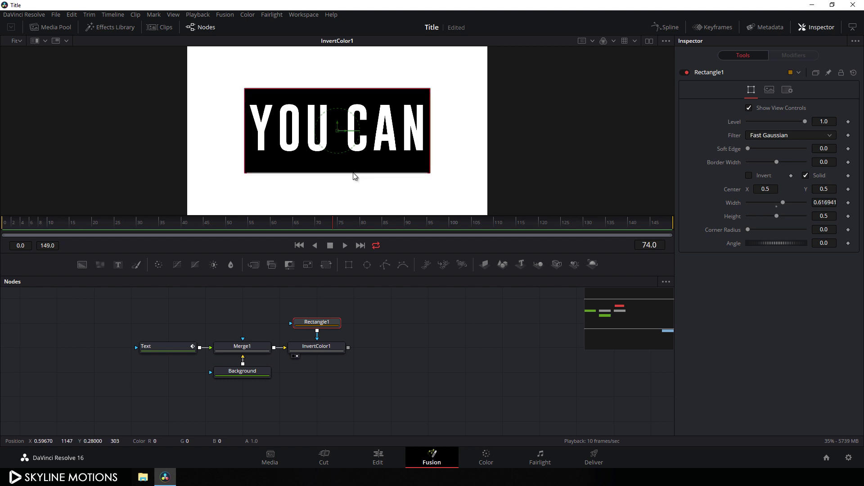
pyautogui.moveTo(343, 152); pyautogui.dragTo(357, 149)
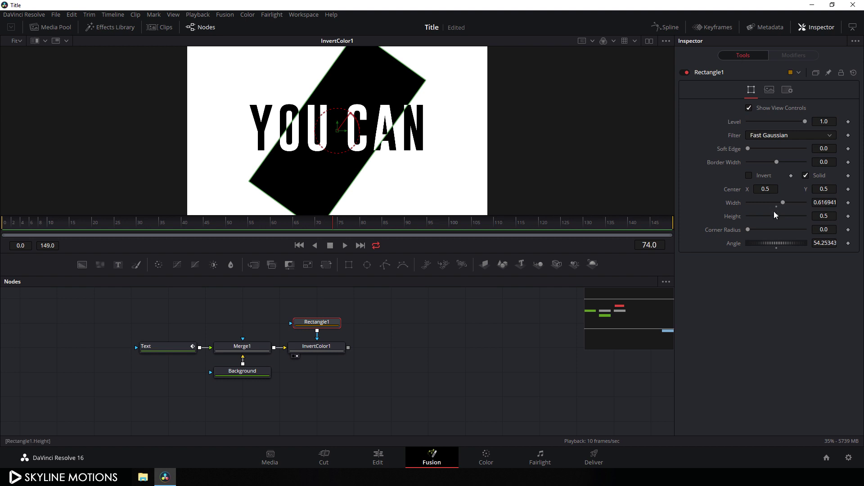
pyautogui.moveTo(785, 201); pyautogui.dragTo(788, 204)
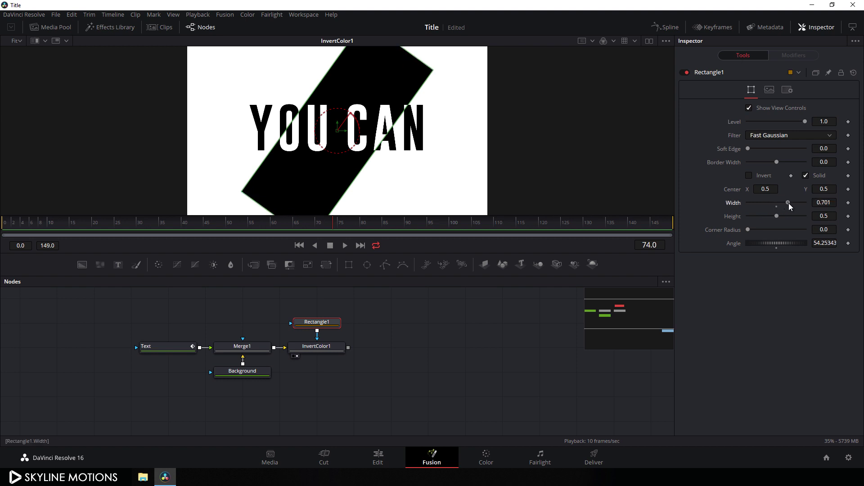
pyautogui.click(826, 202)
pyautogui.write('1')
pyautogui.press('Tab')
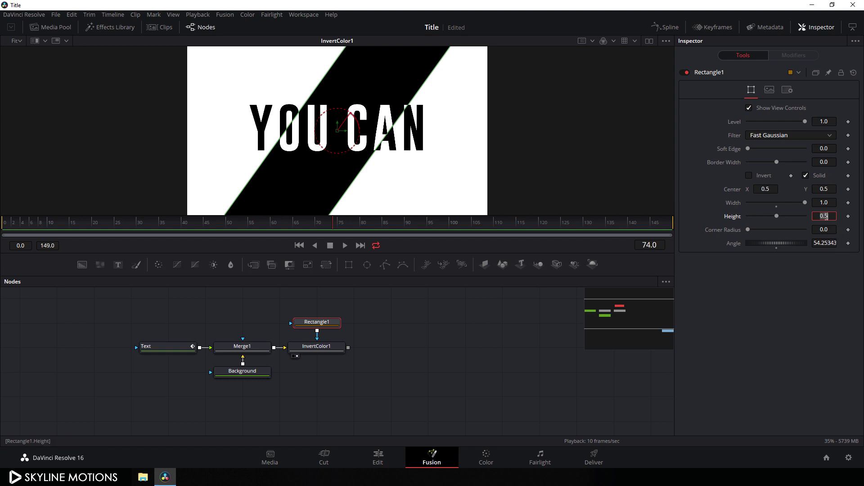
# Set the rectangle mask's height to 0.4 and its angle to 60 degrees.
pyautogui.moveTo(774, 214); pyautogui.dragTo(771, 215)
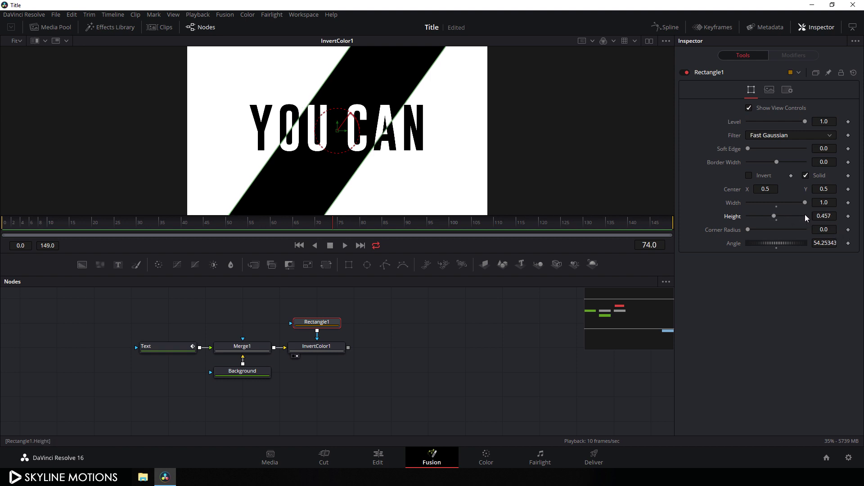
pyautogui.doubleClick(823, 216)
pyautogui.press('BackSpace')
pyautogui.write('.4')
pyautogui.press('Tab')
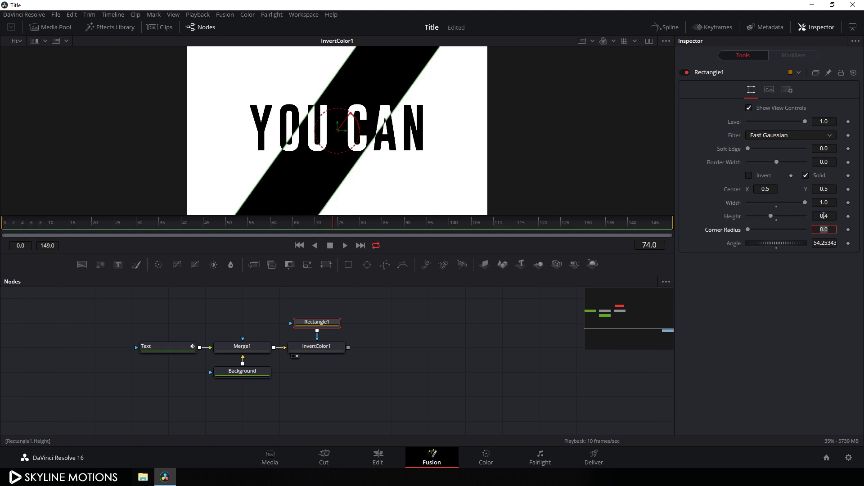
pyautogui.click(822, 244)
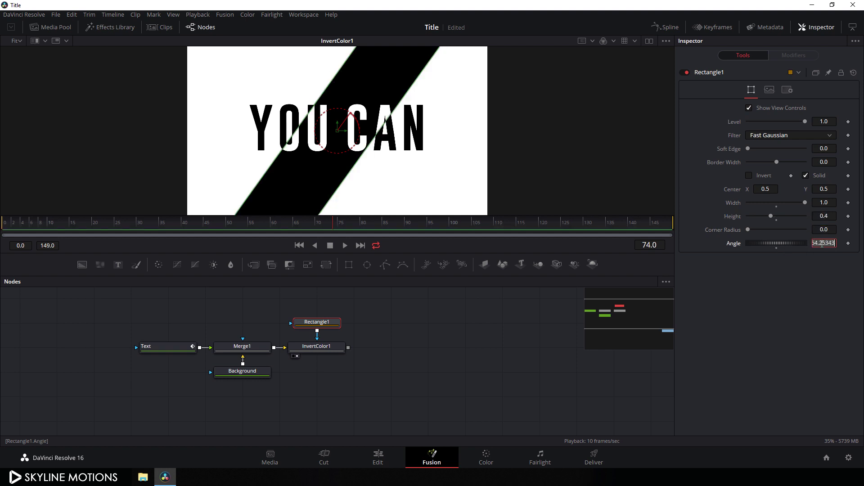
pyautogui.write('60')
pyautogui.press('Tab')
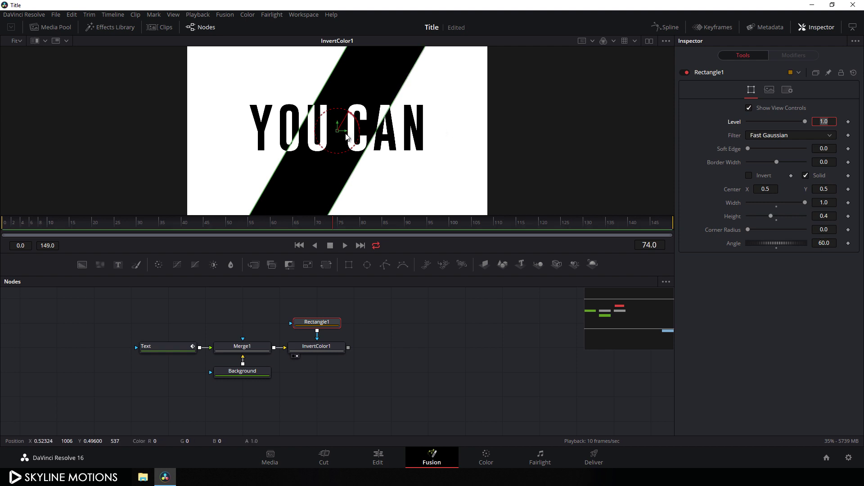
# Set the rectangle mask's center X to 0.57 and keyframe its center at frame 60.
pyautogui.moveTo(346, 134); pyautogui.dragTo(366, 112)
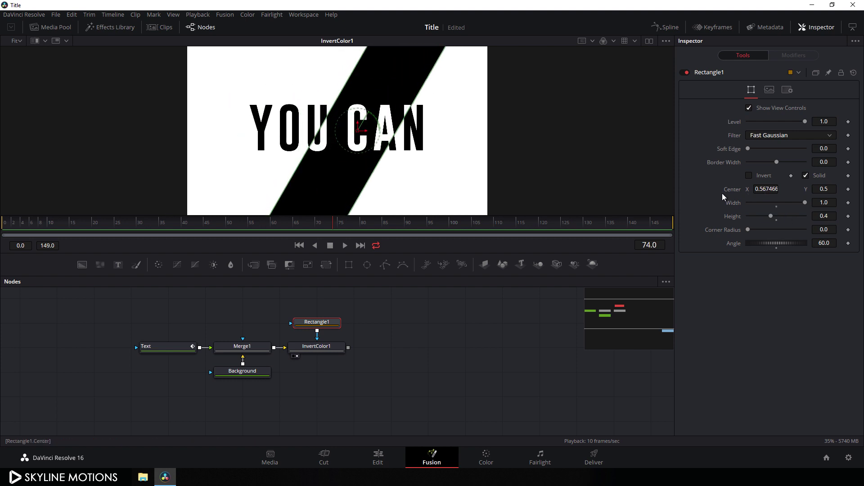
pyautogui.click(764, 191)
pyautogui.write('0.57')
pyautogui.press('Tab')
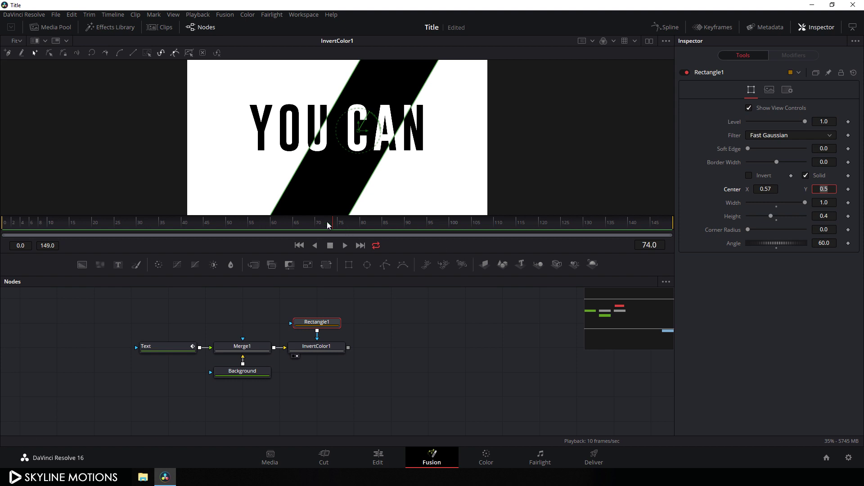
pyautogui.moveTo(317, 225); pyautogui.dragTo(274, 225)
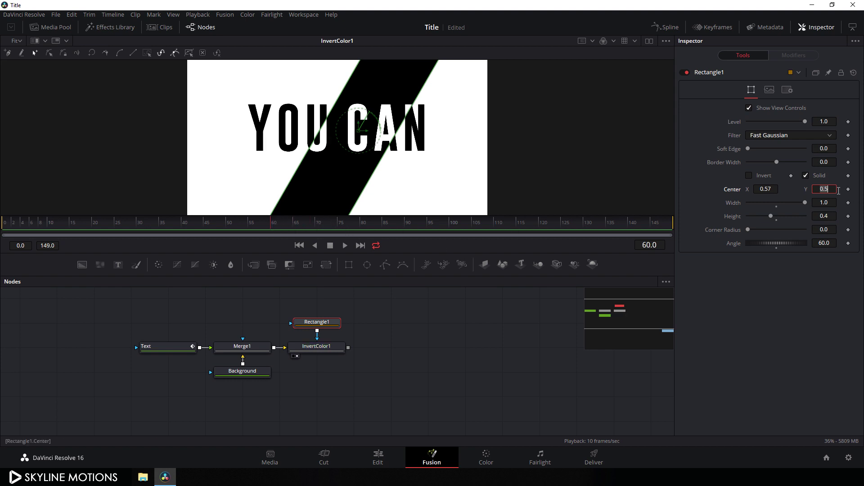
pyautogui.rightClick(733, 189)
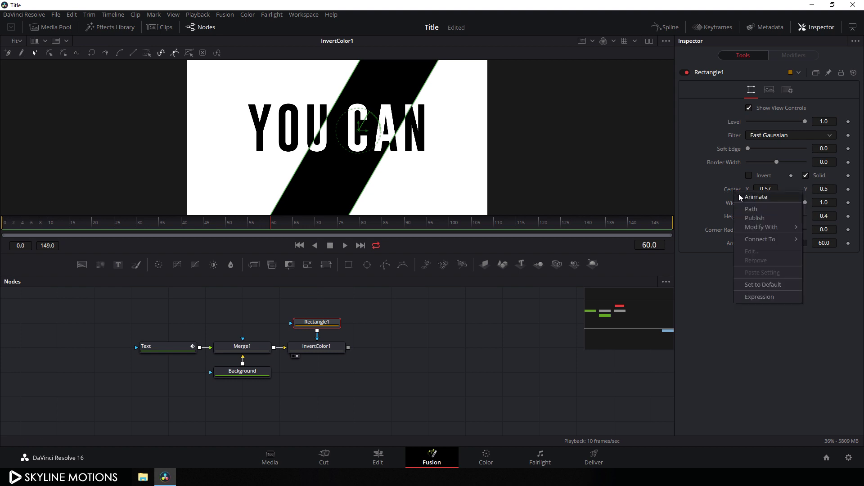
pyautogui.click(746, 198)
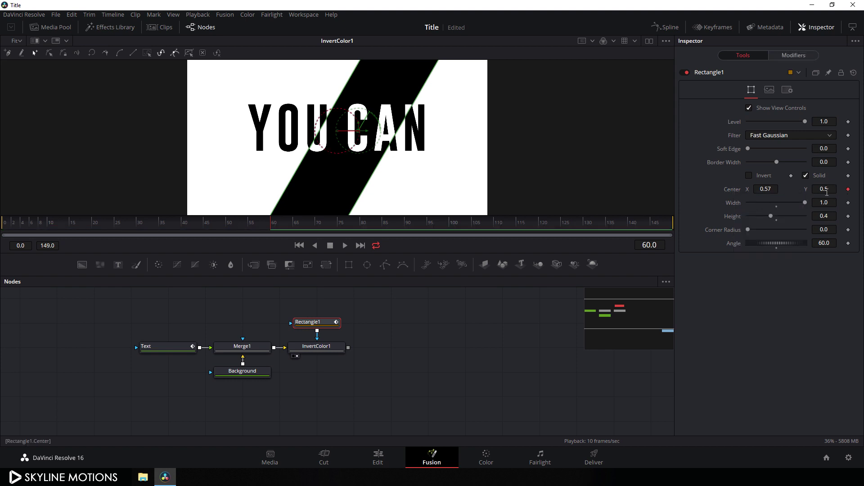
# Move the rectangle mask off the frame's left side at frame 0, with center X set to -0.3.
pyautogui.moveTo(287, 227); pyautogui.dragTo(1, 237)
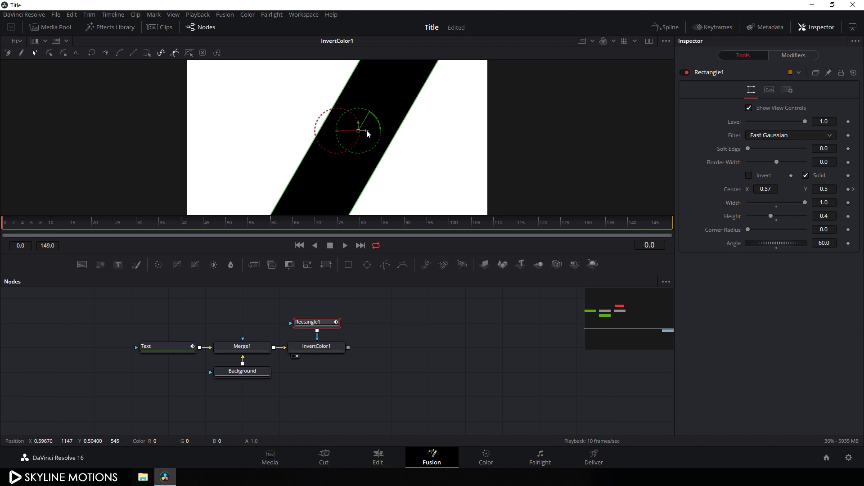
pyautogui.moveTo(364, 135); pyautogui.dragTo(107, 83)
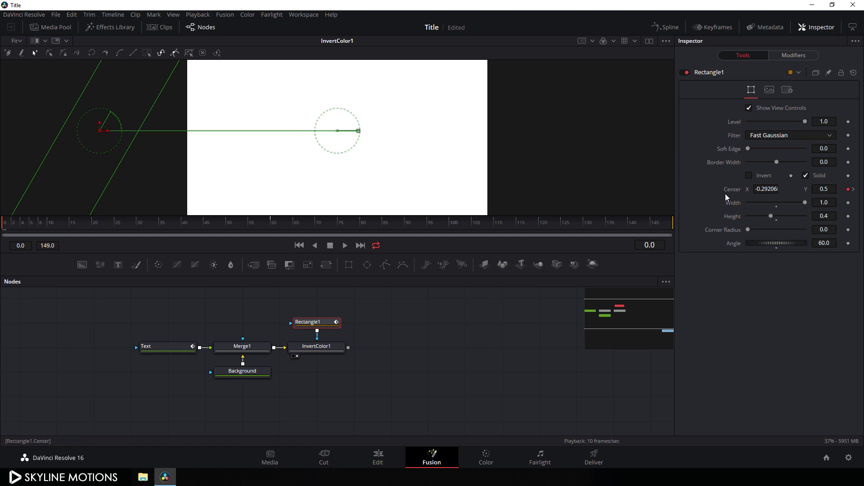
pyautogui.click(771, 188)
pyautogui.write('-0.3')
pyautogui.press('Tab')
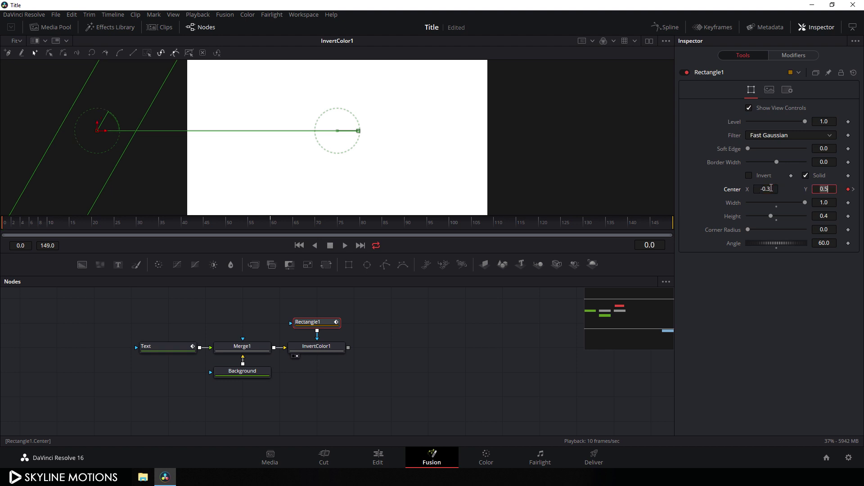
# Keyframe the rectangle mask's center X at 0.43 on frame 90.
pyautogui.moveTo(104, 227); pyautogui.dragTo(407, 231)
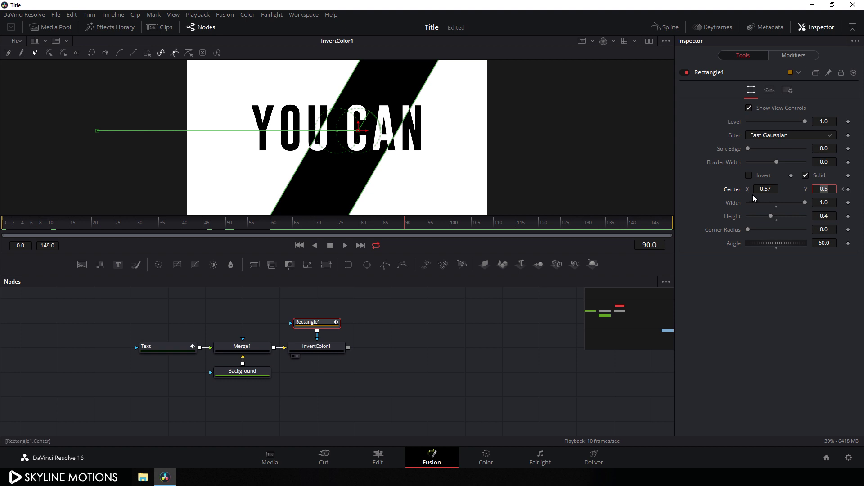
pyautogui.moveTo(364, 130); pyautogui.dragTo(325, 128)
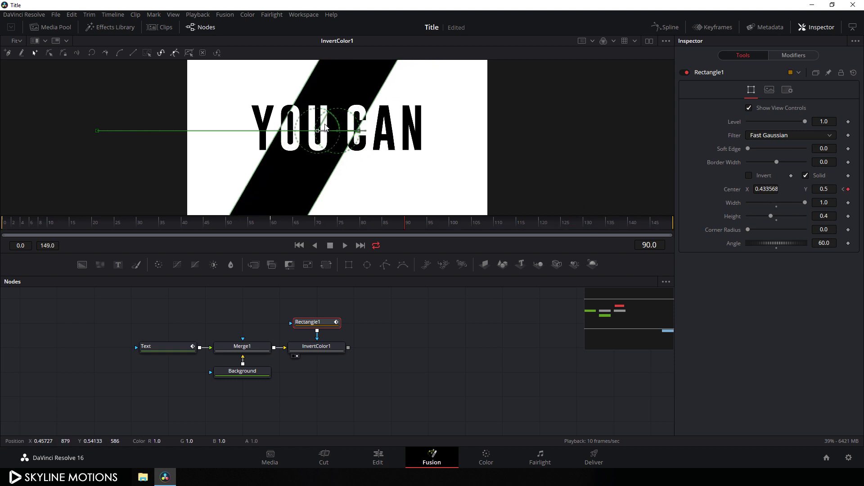
pyautogui.click(759, 189)
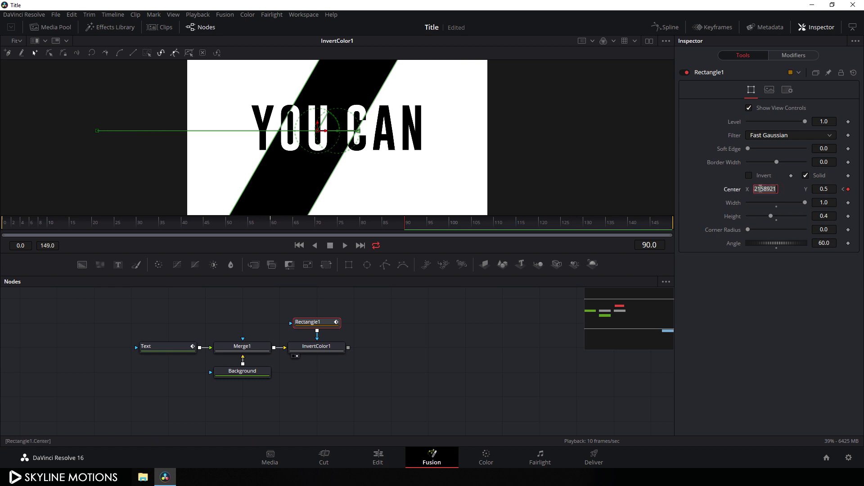
pyautogui.write('0.43')
pyautogui.press('Tab')
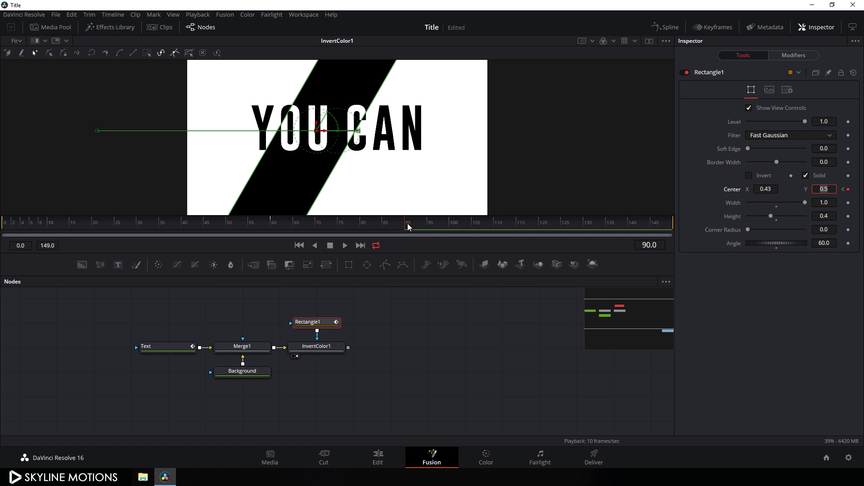
# Move the rectangle mask off the frame's right side at frame 149, with center X 1.3, and scrub back through the motion.
pyautogui.moveTo(406, 223); pyautogui.dragTo(707, 217)
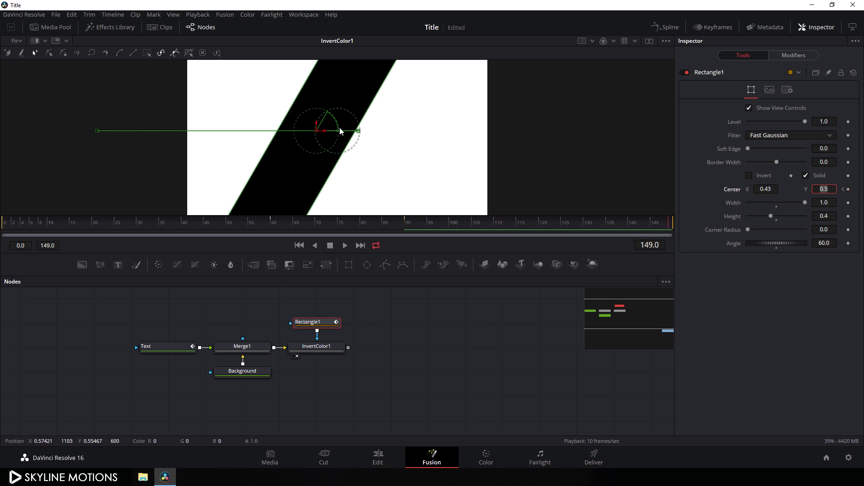
pyautogui.moveTo(340, 131); pyautogui.dragTo(575, 151)
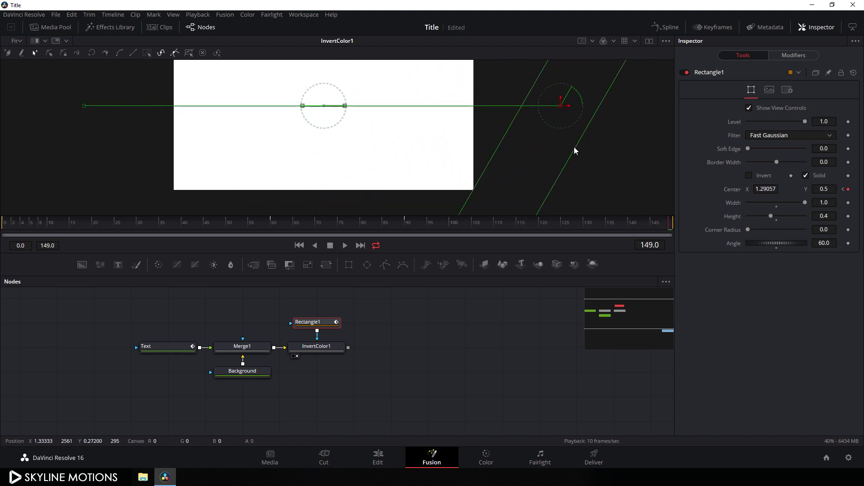
pyautogui.moveTo(569, 106); pyautogui.dragTo(573, 108)
pyautogui.click(764, 190)
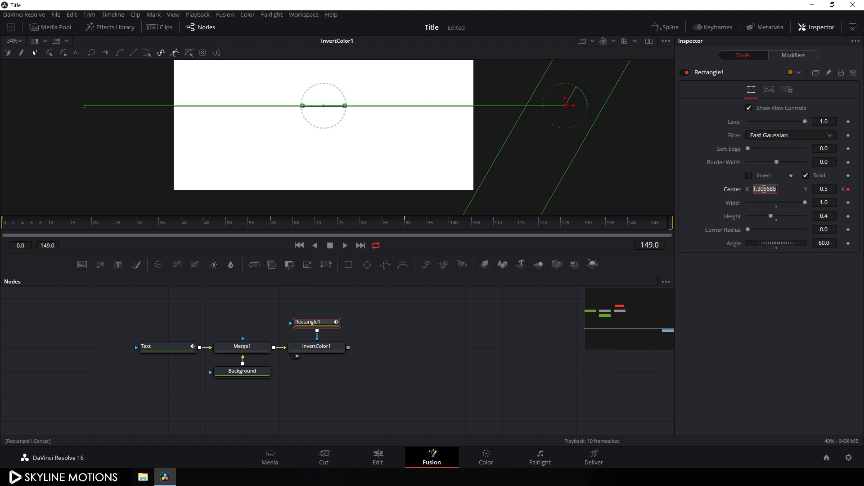
pyautogui.write('1.3')
pyautogui.press('Tab')
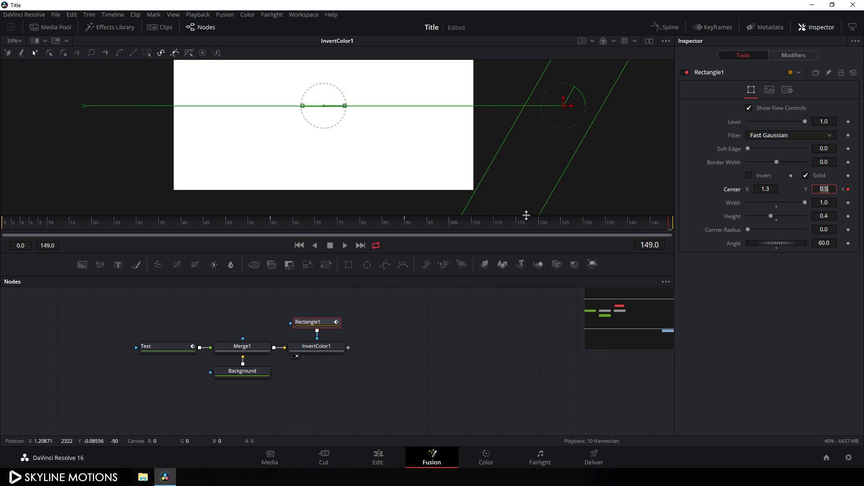
pyautogui.moveTo(440, 224); pyautogui.dragTo(170, 218)
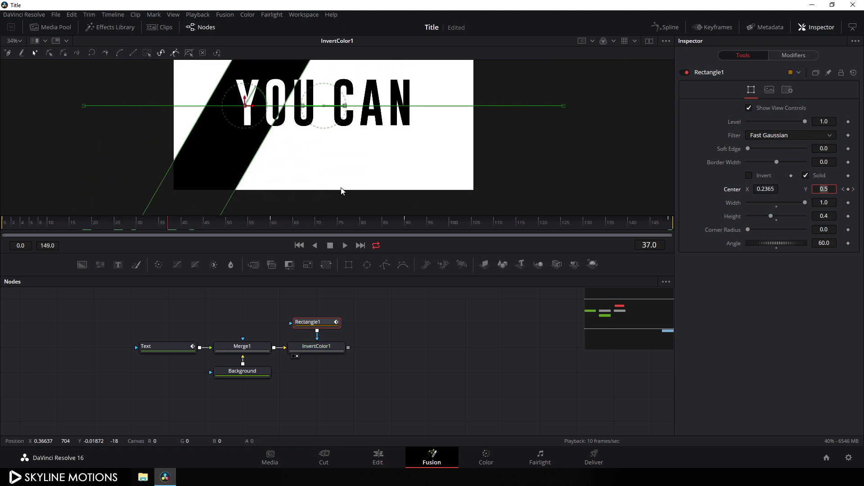
# Show only the Rectangle1 animation curve in an enlarged Spline editor and fit the whole curve in view.
pyautogui.click(667, 27)
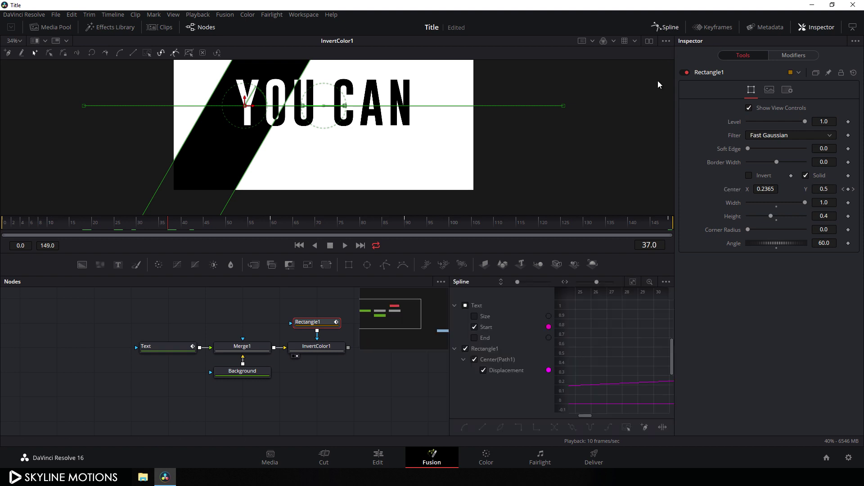
pyautogui.hotkey('ctrl', 'f')
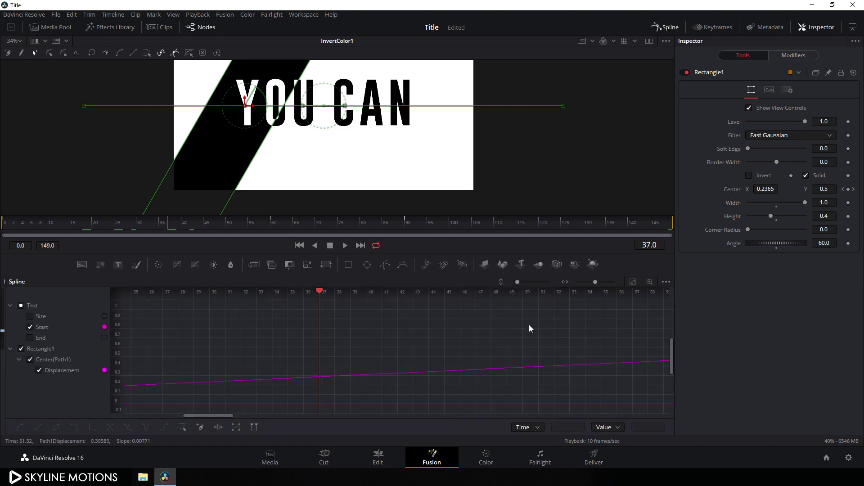
pyautogui.click(11, 306)
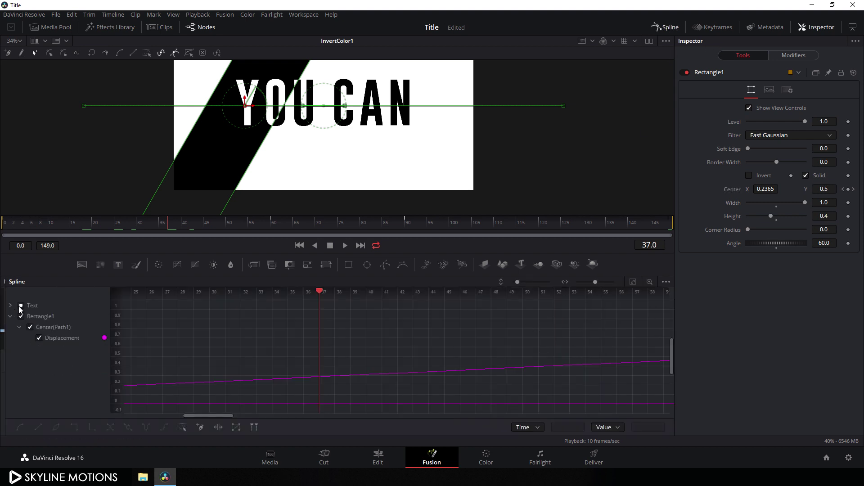
pyautogui.click(20, 306)
pyautogui.click(10, 316)
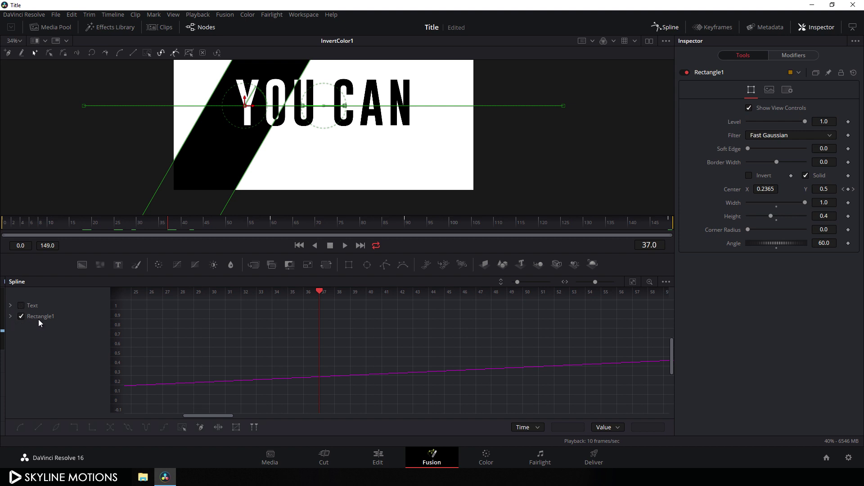
pyautogui.click(633, 282)
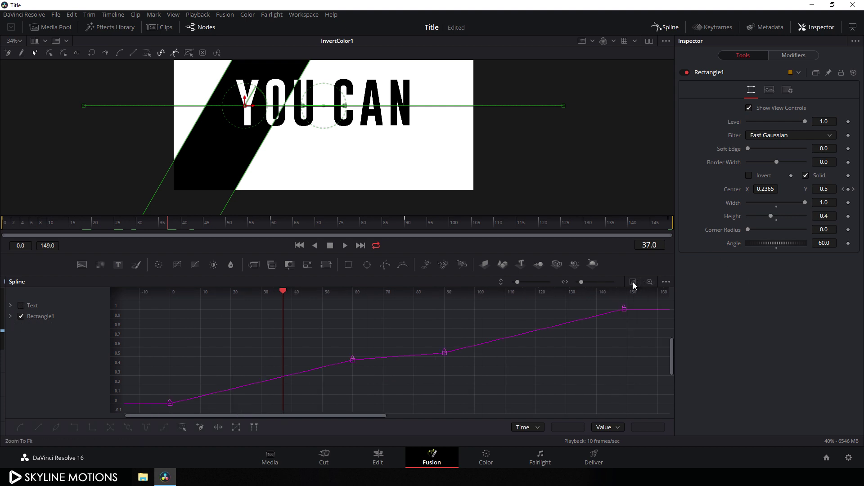
# Smooth all the rectangle's keyframes and extend the frame 60 keyframe's incoming handle horizontally back to frame 0.
pyautogui.moveTo(634, 303); pyautogui.dragTo(164, 410)
pyautogui.press('s')
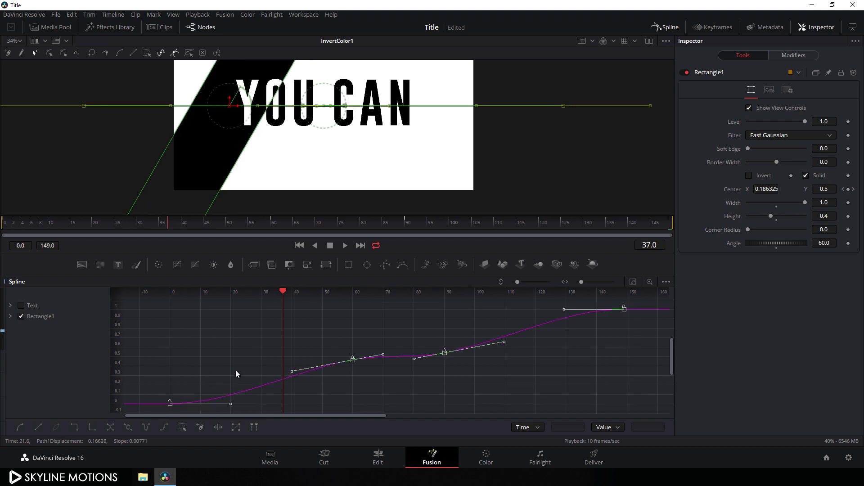
pyautogui.moveTo(284, 292); pyautogui.dragTo(170, 293)
pyautogui.click(198, 339)
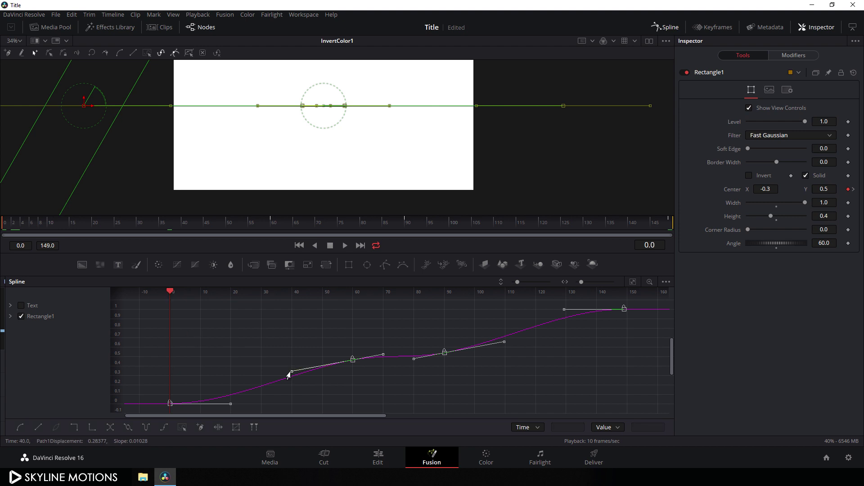
pyautogui.moveTo(292, 372); pyautogui.dragTo(169, 366)
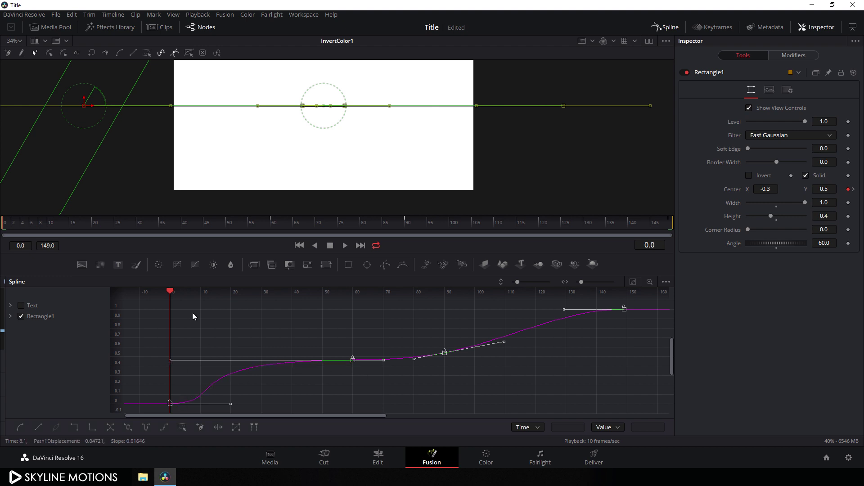
# Extend the frame 90 keyframe's outgoing handle horizontally to frame 149 and close the Spline editor.
pyautogui.moveTo(170, 291); pyautogui.dragTo(625, 334)
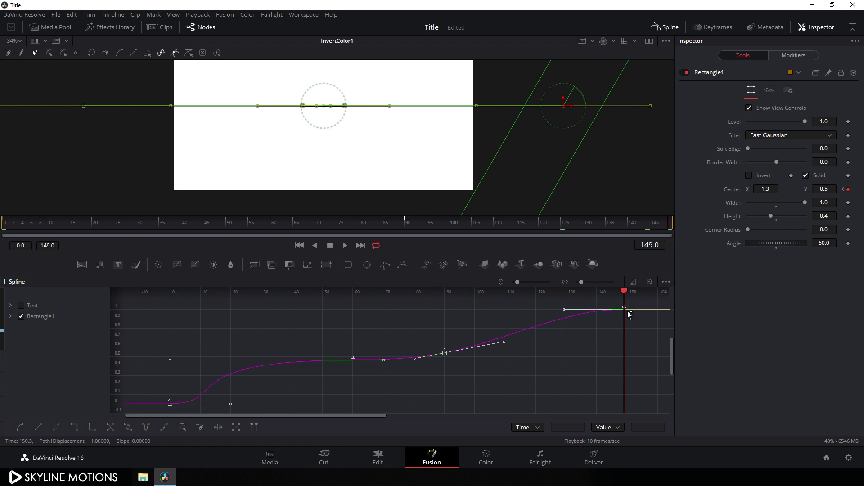
pyautogui.moveTo(504, 342); pyautogui.dragTo(622, 358)
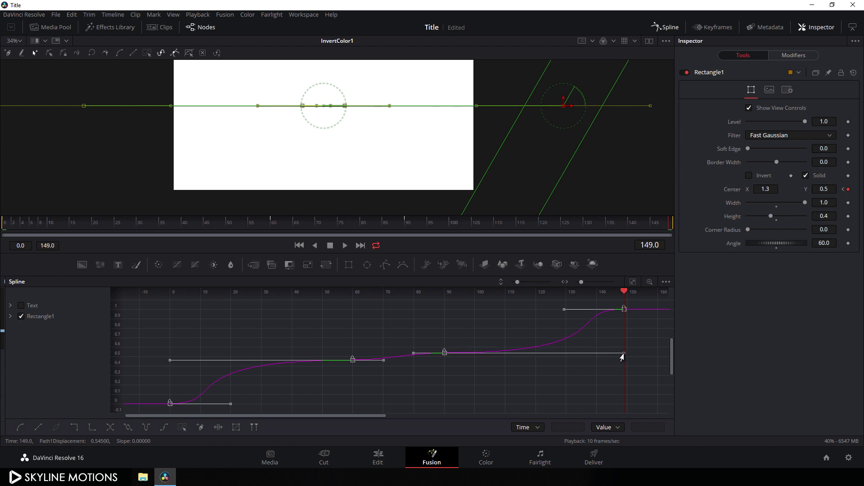
pyautogui.click(664, 27)
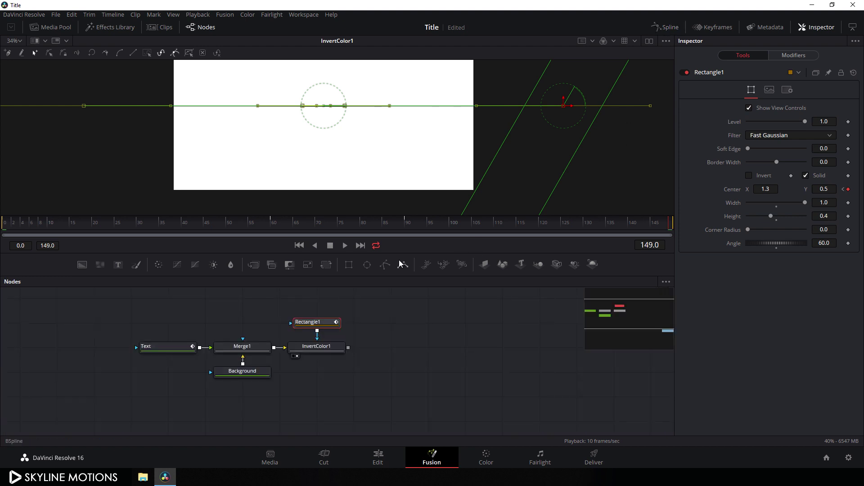
# Save the project and preview the animation from the first frame.
pyautogui.click(299, 246)
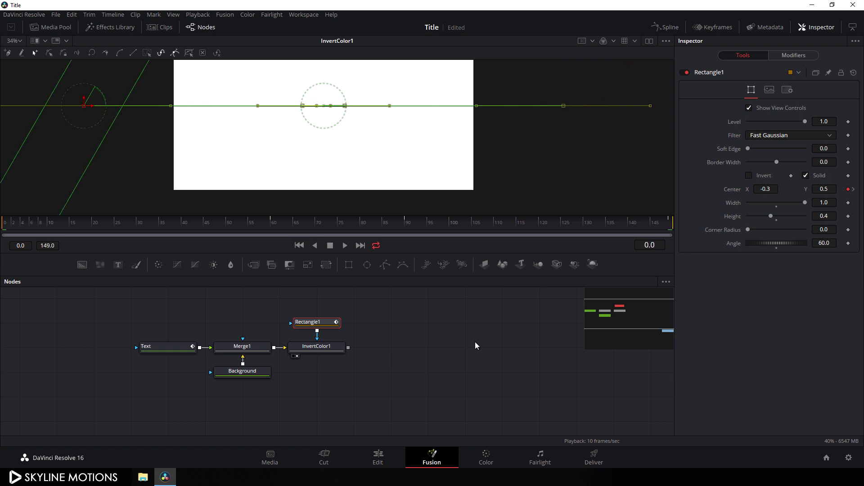
pyautogui.hotkey('ctrl', 's')
pyautogui.click(344, 245)
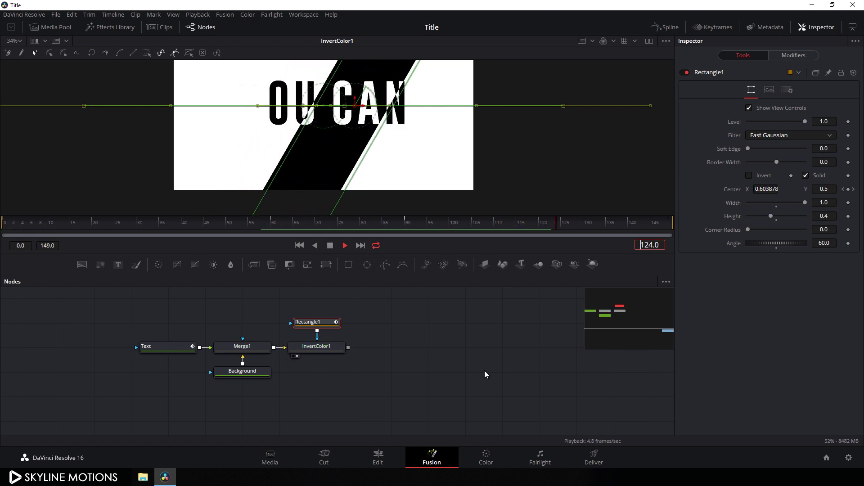
pyautogui.click(333, 245)
# Connect the Invert Color node's output to the MediaOut1 node.
pyautogui.scroll(-2, 430, 358)
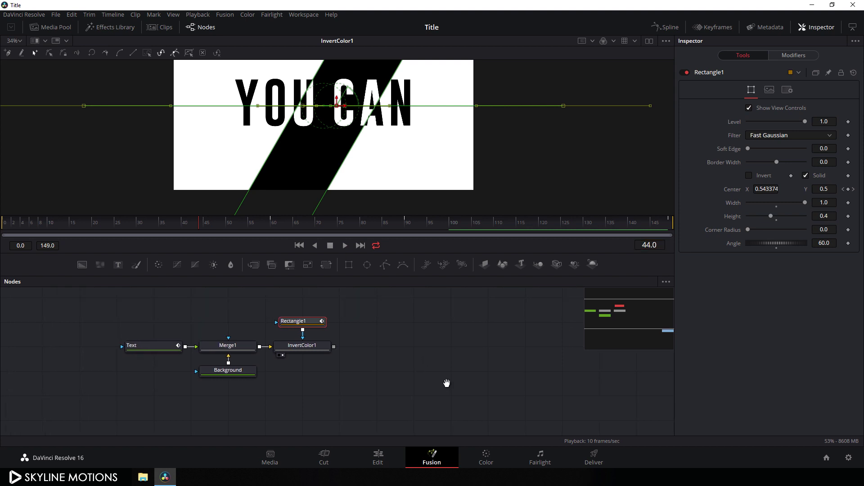
pyautogui.moveTo(533, 419); pyautogui.dragTo(428, 325)
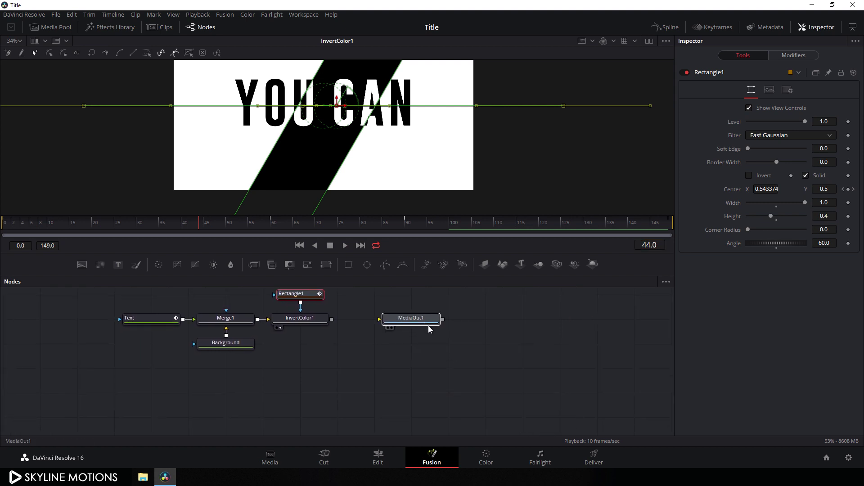
pyautogui.scroll(1, 428, 325)
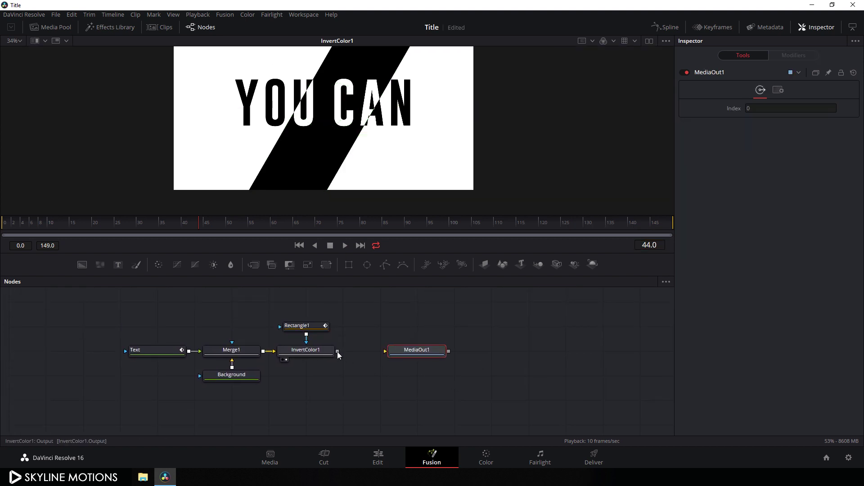
pyautogui.moveTo(336, 352); pyautogui.dragTo(425, 352)
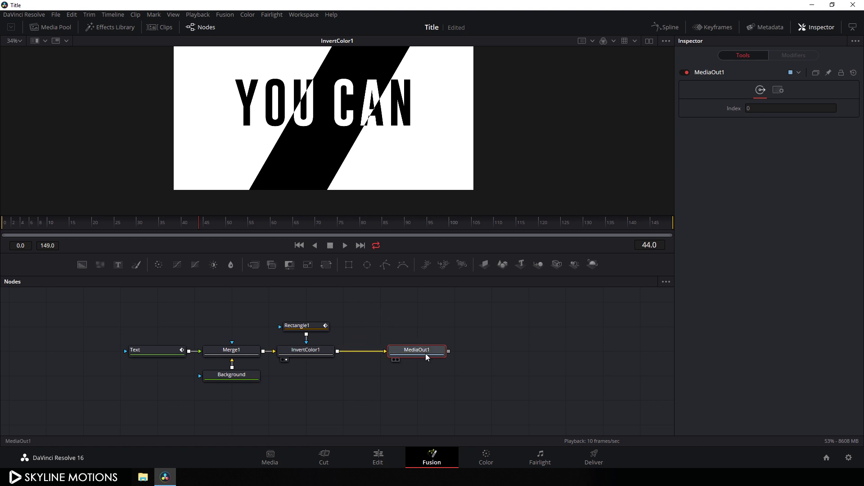
pyautogui.hscroll(-2, 391, 314)
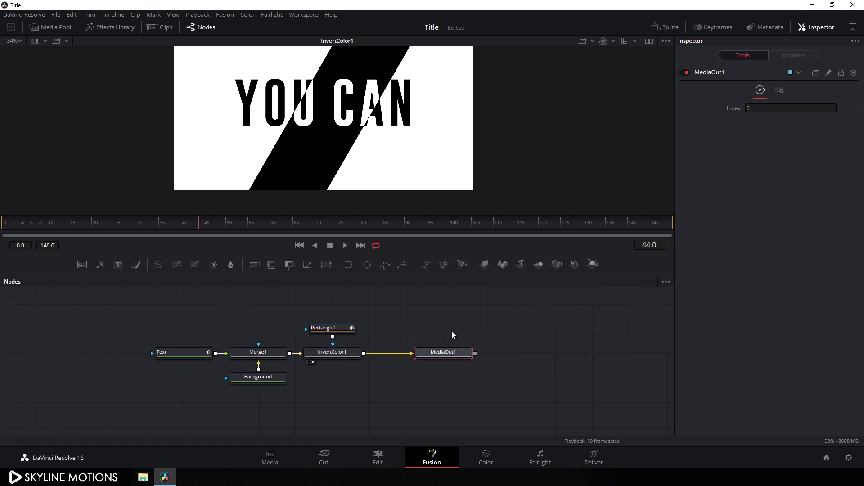
# Duplicate the Fusion Composition clip twice on the Video 1 track of the edit timeline, placing the copies end to end after the original.
pyautogui.click(386, 455)
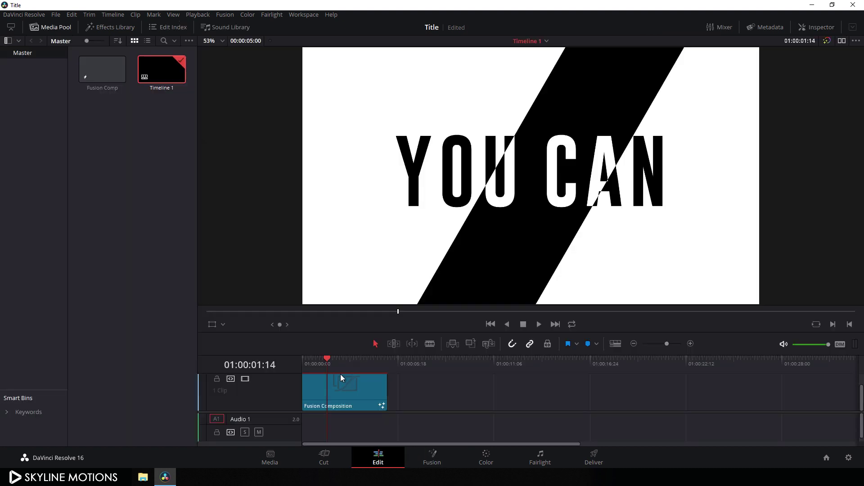
pyautogui.moveTo(287, 370); pyautogui.dragTo(319, 388)
pyautogui.click(351, 400)
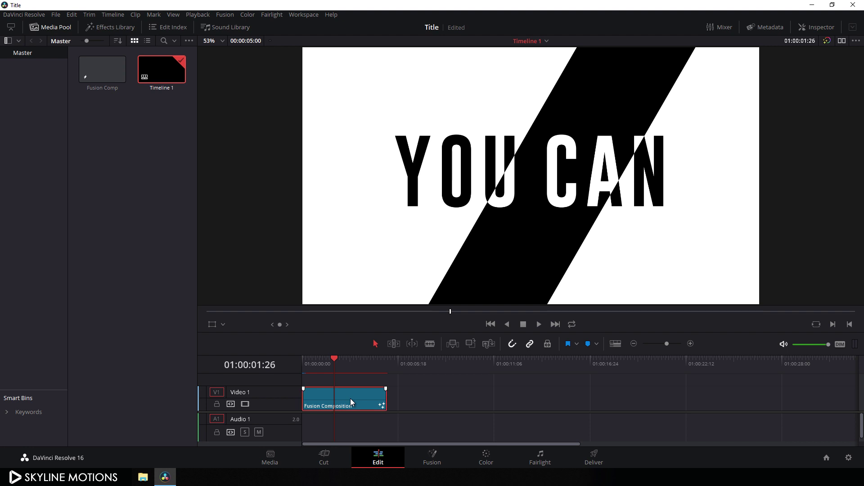
pyautogui.click(393, 359)
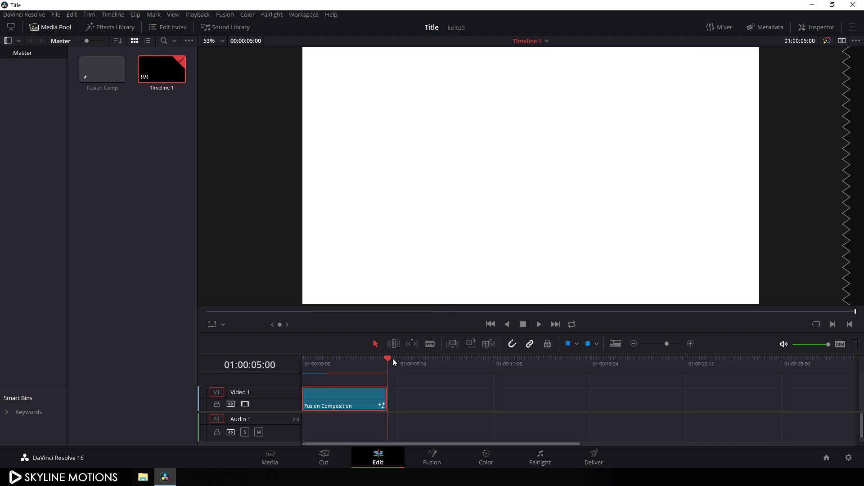
pyautogui.hotkey('ctrl', 'v')
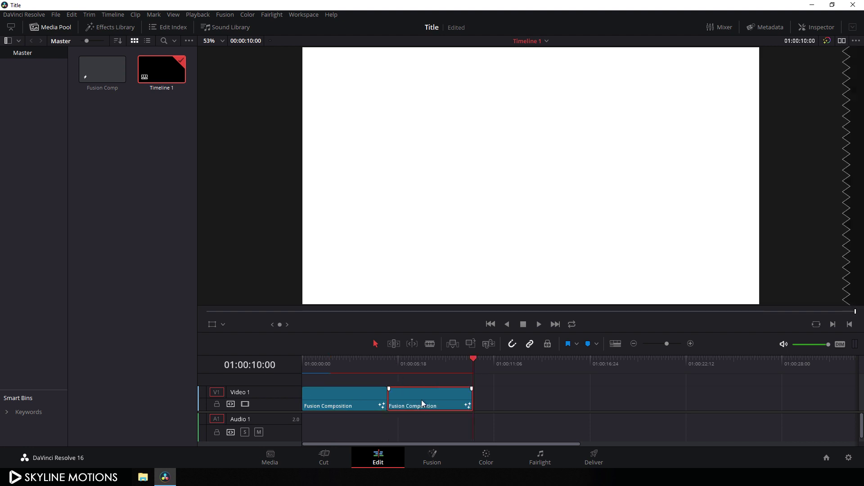
pyautogui.hotkey('ctrl', 'v')
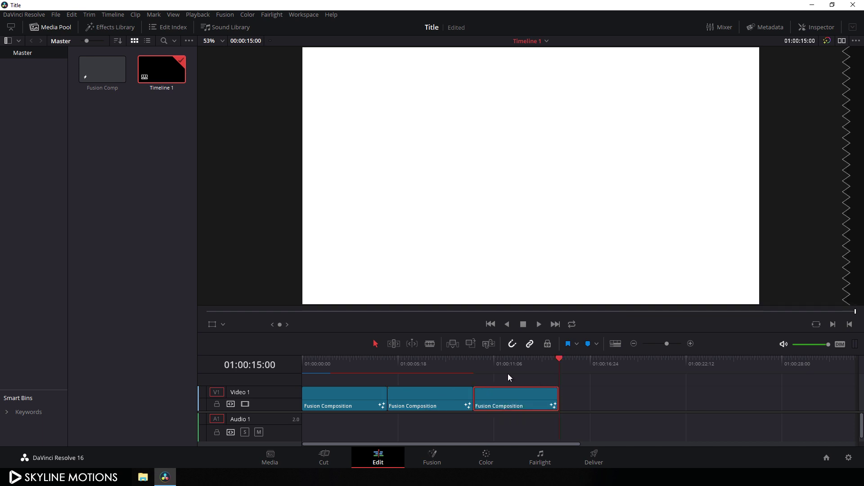
# Open the second Fusion Composition clip in Fusion and change its Text node's styled text to "CREATE".
pyautogui.moveTo(495, 362); pyautogui.dragTo(427, 367)
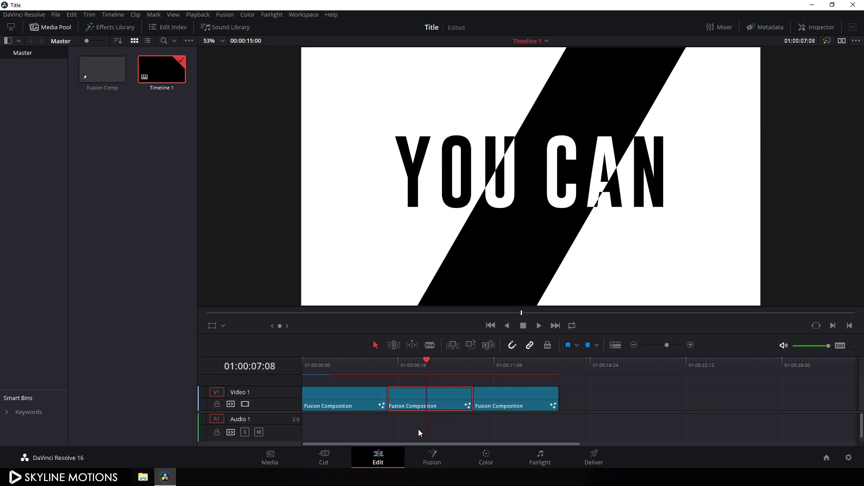
pyautogui.click(433, 458)
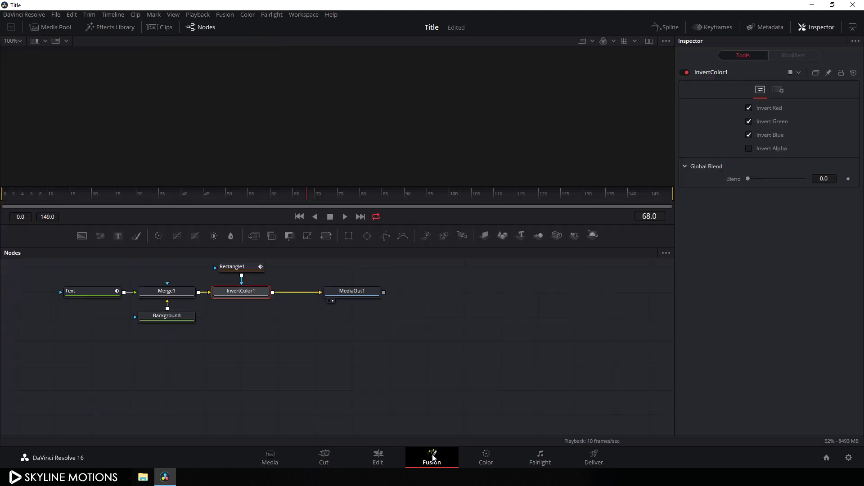
pyautogui.click(99, 310)
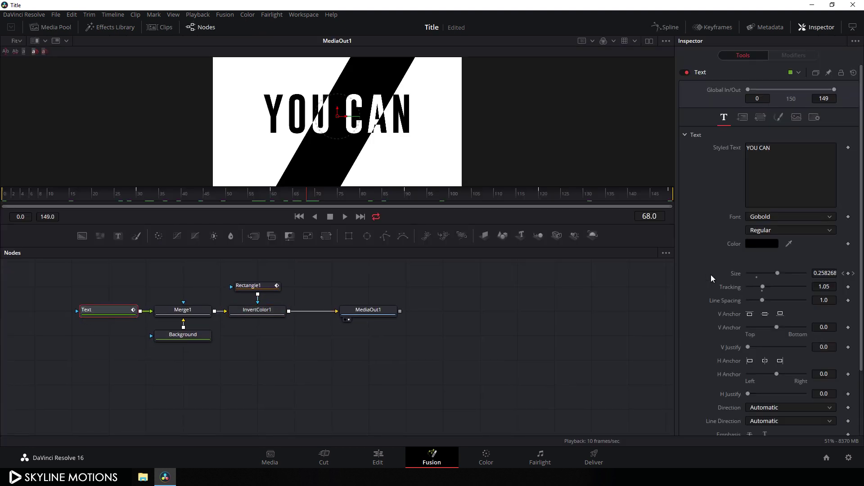
pyautogui.write('CREATE')
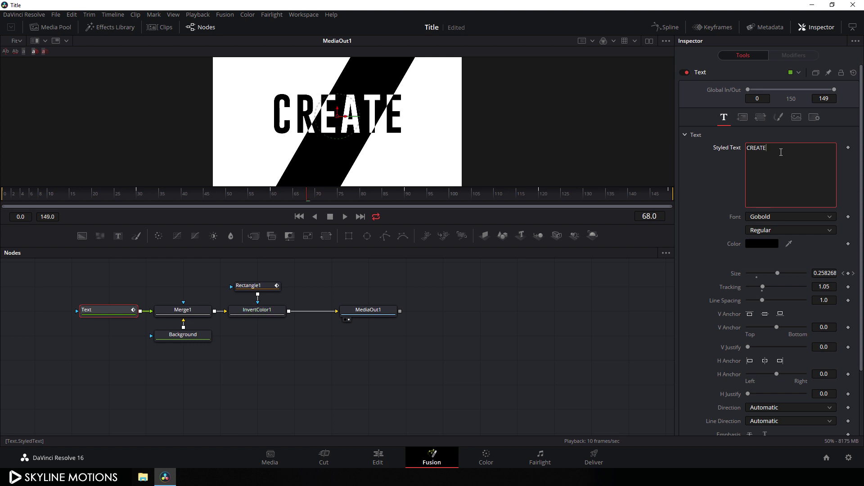
# Open the third Fusion Composition clip in Fusion and change its Text node's styled text to "ANYTHING".
pyautogui.click(378, 458)
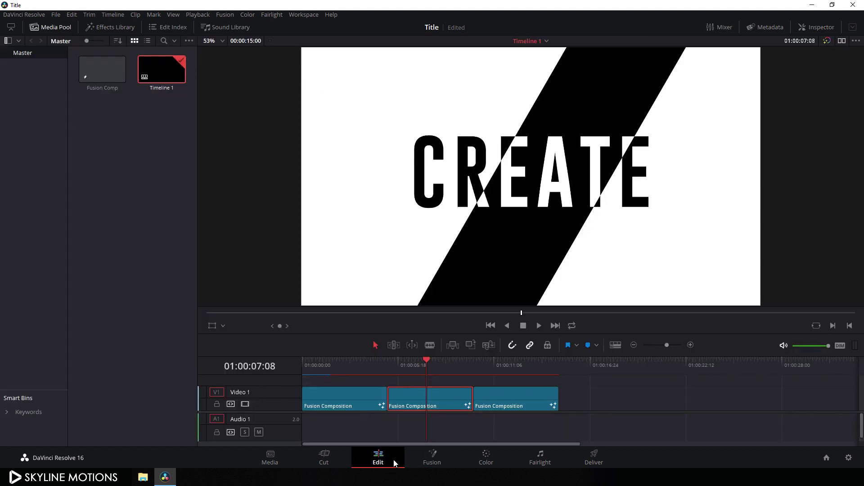
pyautogui.moveTo(425, 377); pyautogui.dragTo(511, 383)
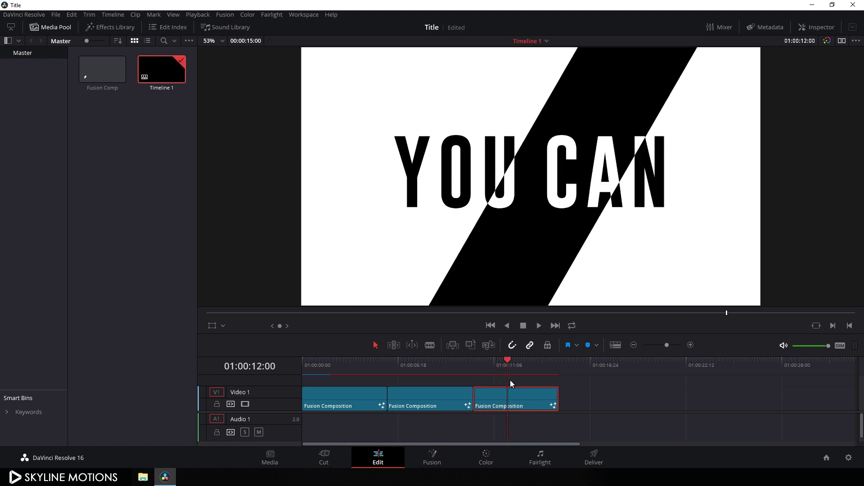
pyautogui.click(433, 458)
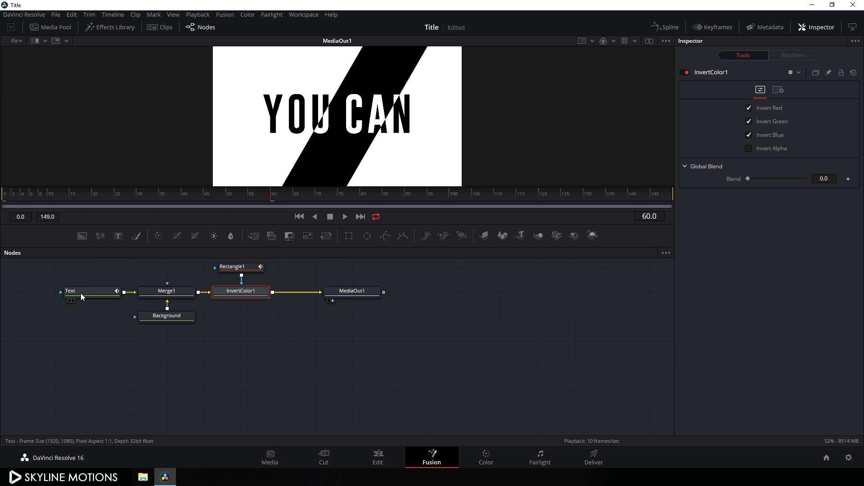
pyautogui.click(80, 293)
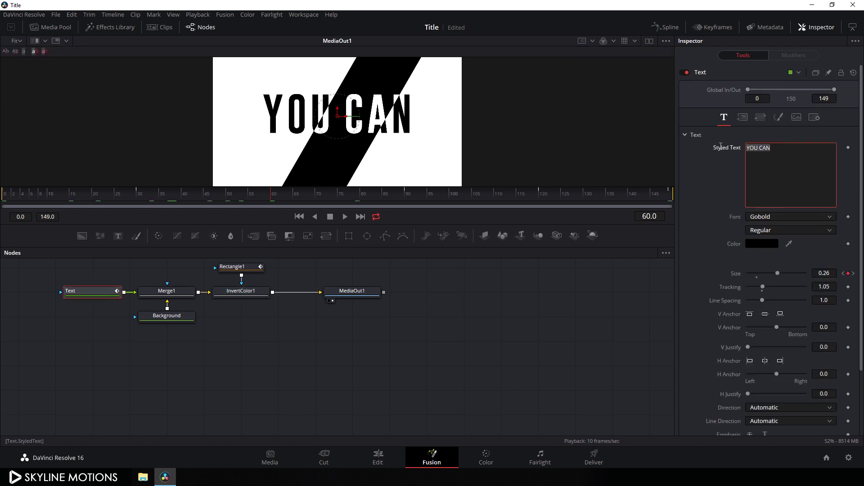
pyautogui.write('ANY')
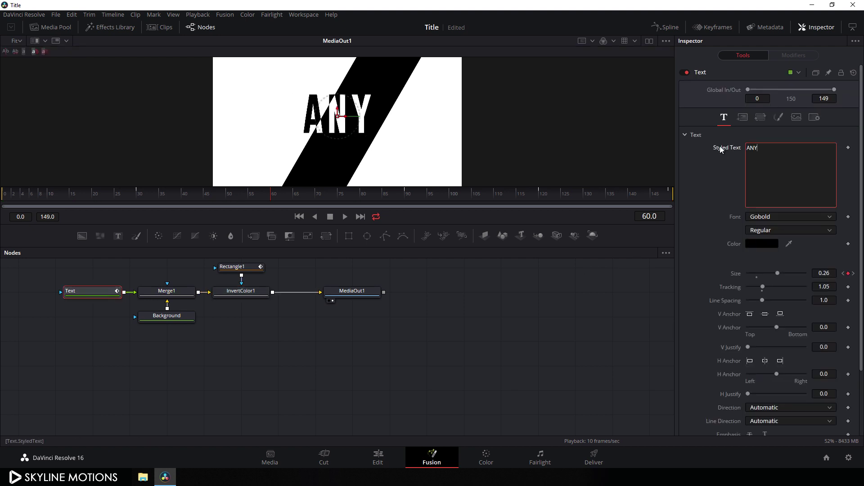
pyautogui.write('THING')
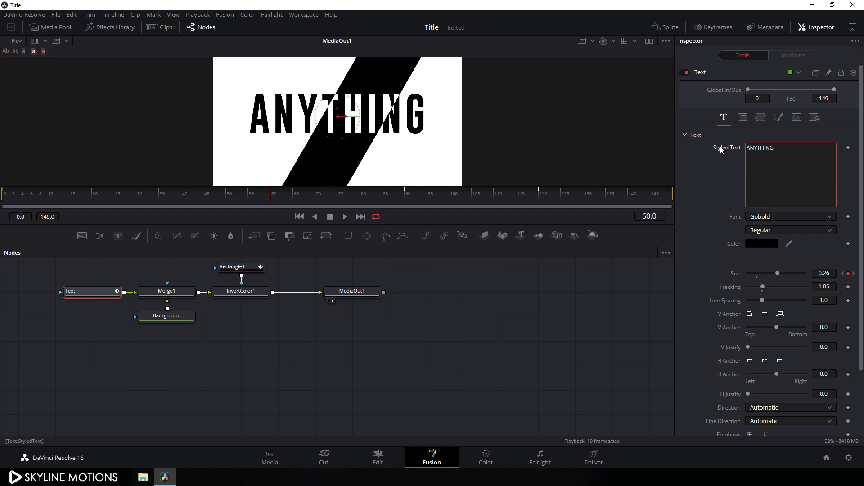
# Return to the edit timeline and play the three-title sequence from the start.
pyautogui.click(379, 455)
pyautogui.moveTo(462, 363); pyautogui.dragTo(305, 359)
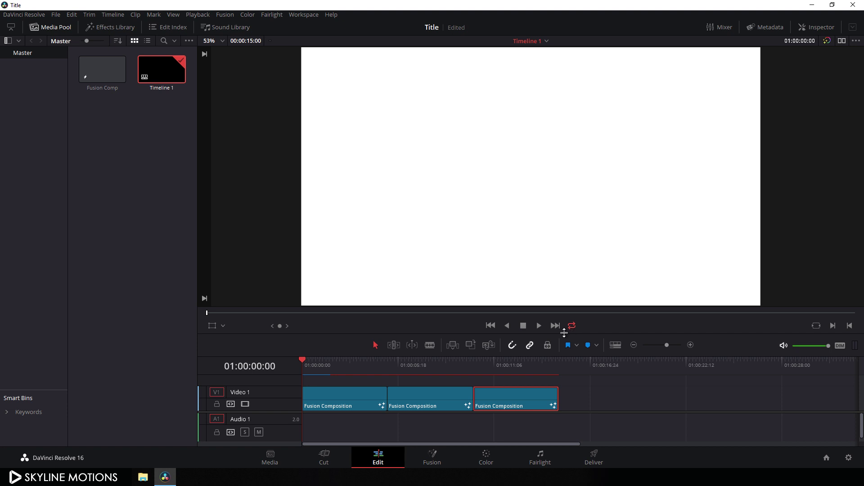
pyautogui.click(539, 326)
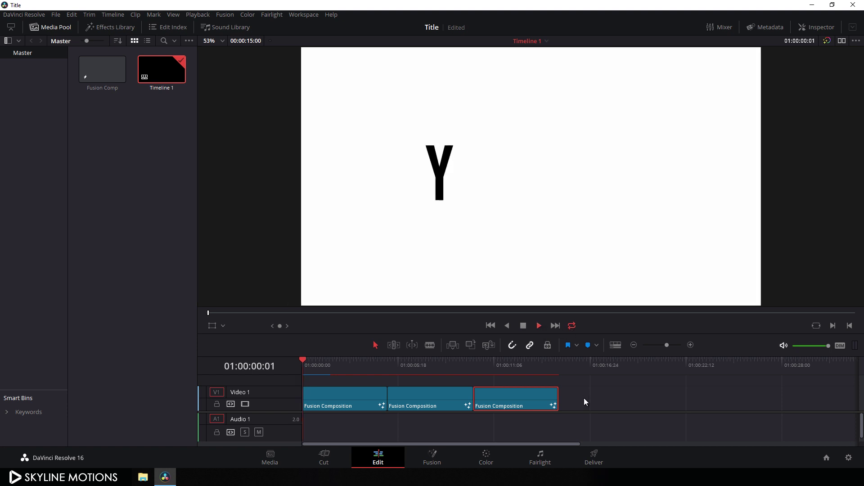